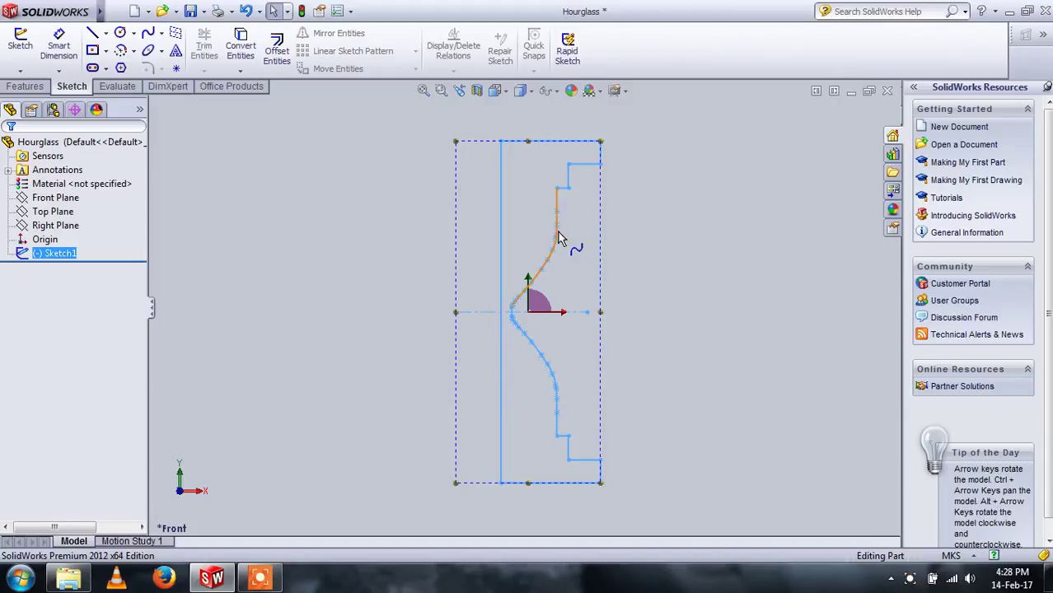
Revolve the hourglass profile a full 360° about its vertical centreline to create Revolve1
left_click(500, 233)
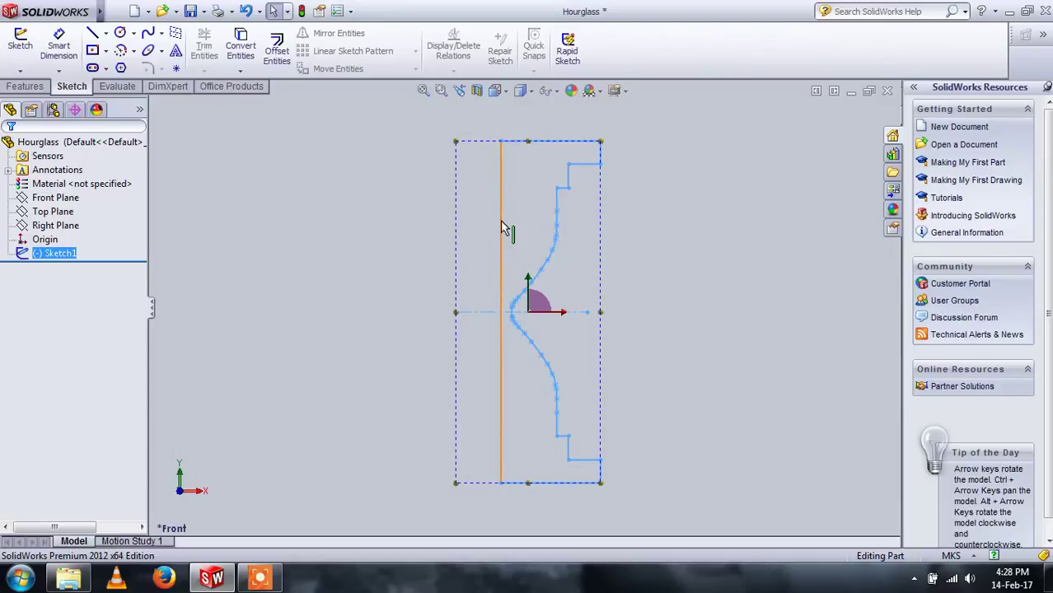
left_click(24, 86)
left_click(66, 55)
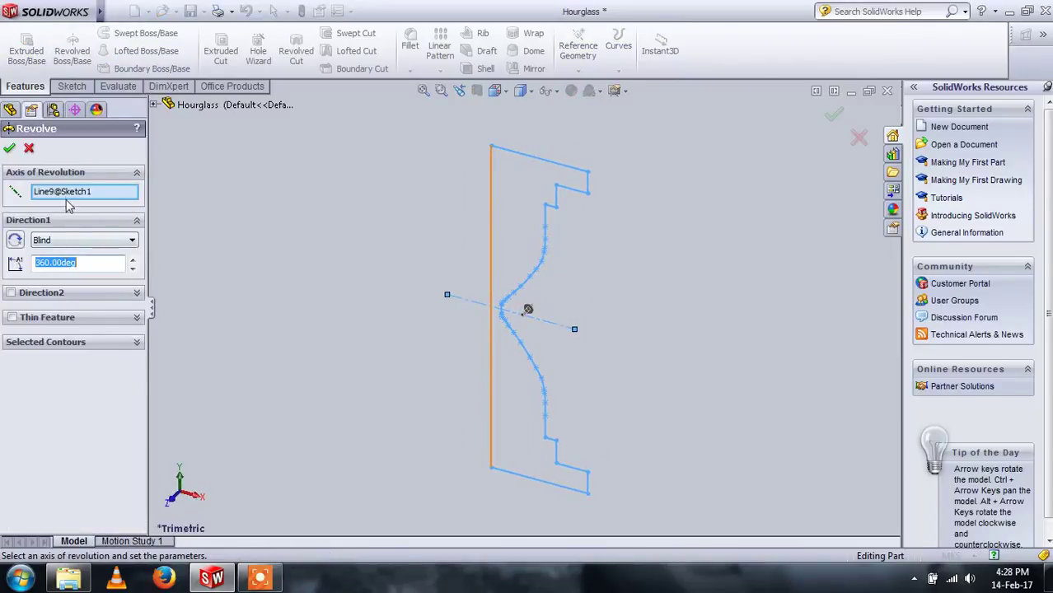
left_click(489, 236)
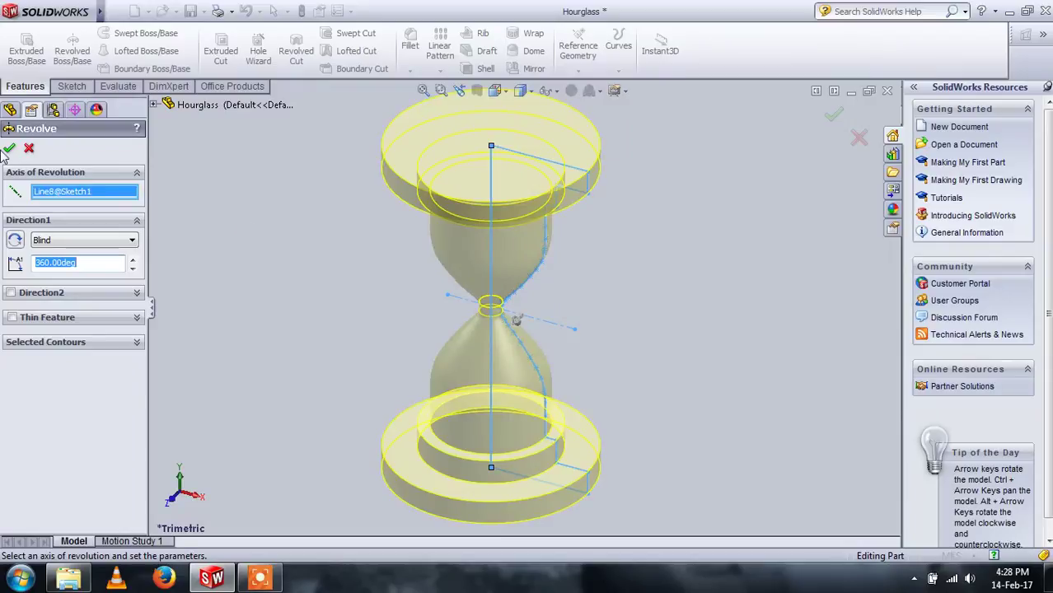
left_click(10, 149)
middle_click_drag(503, 357, 582, 282)
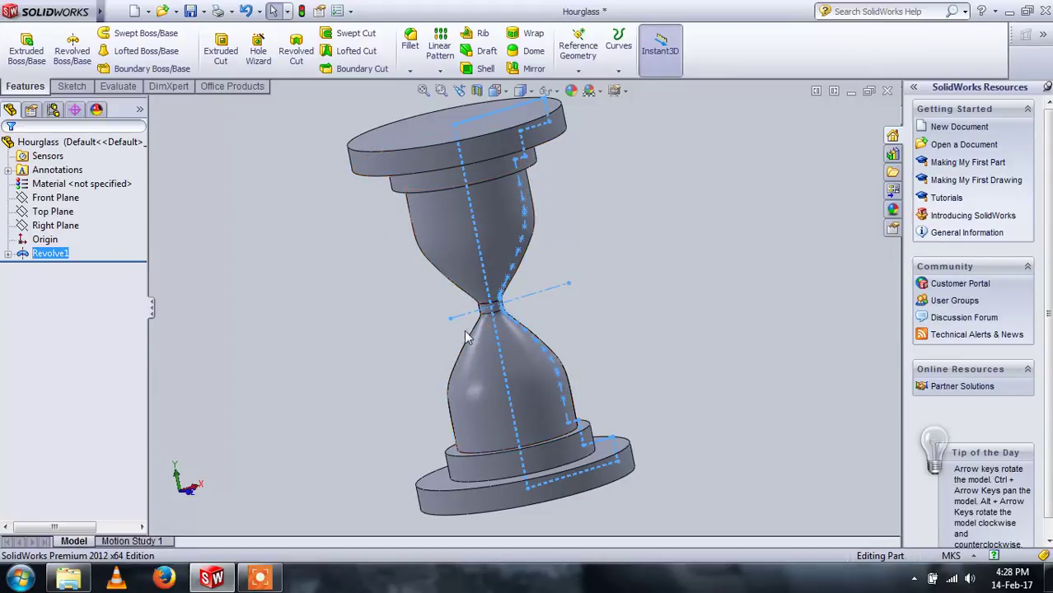
Create Plane1 as a reference plane offset 1.7 m from the Top Plane
left_click(580, 51)
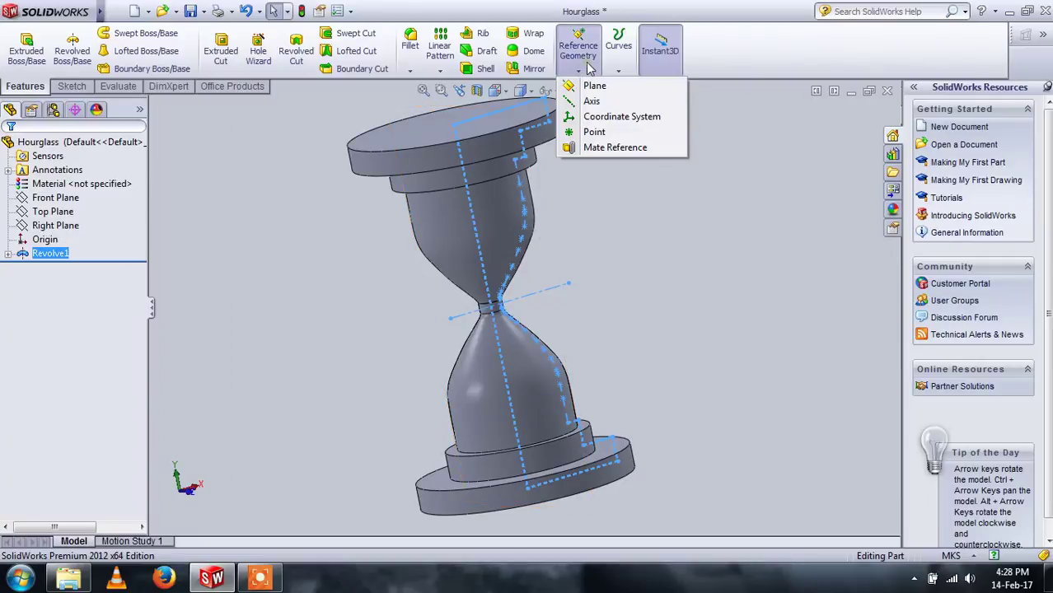
left_click(594, 86)
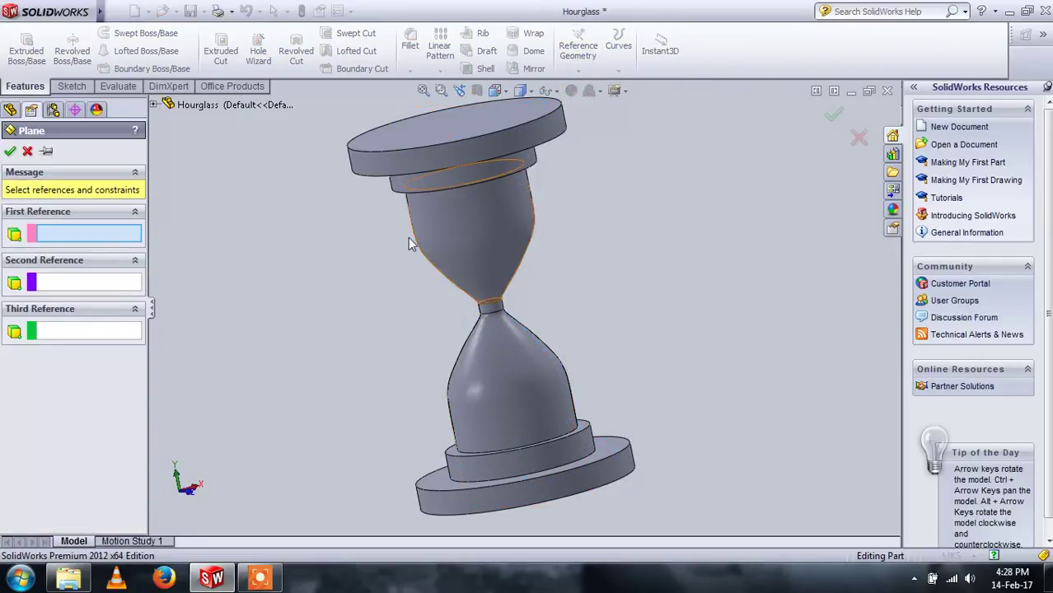
left_click(27, 150)
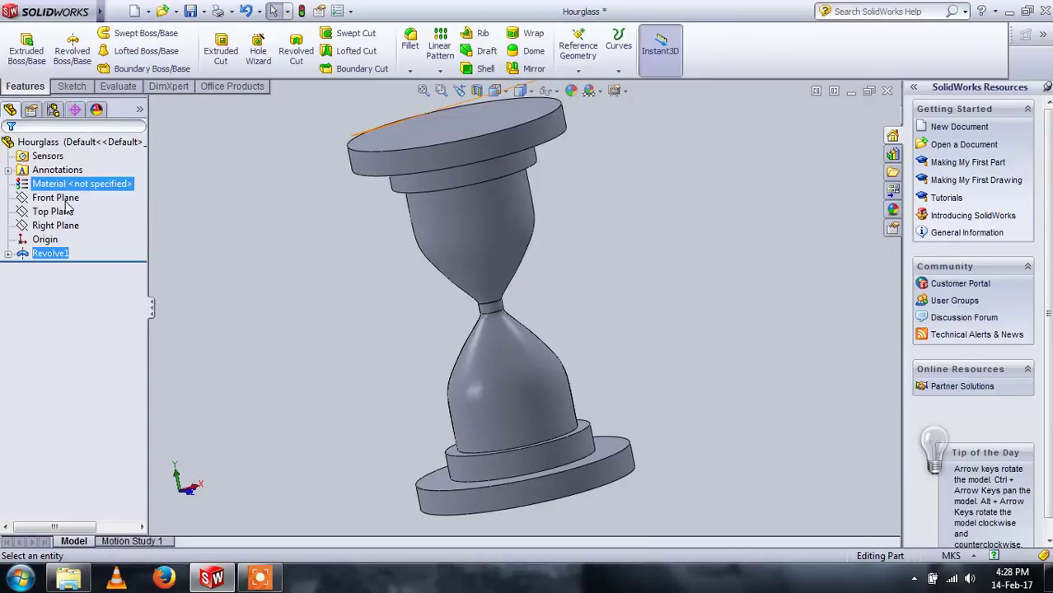
left_click(56, 213)
left_click(57, 216)
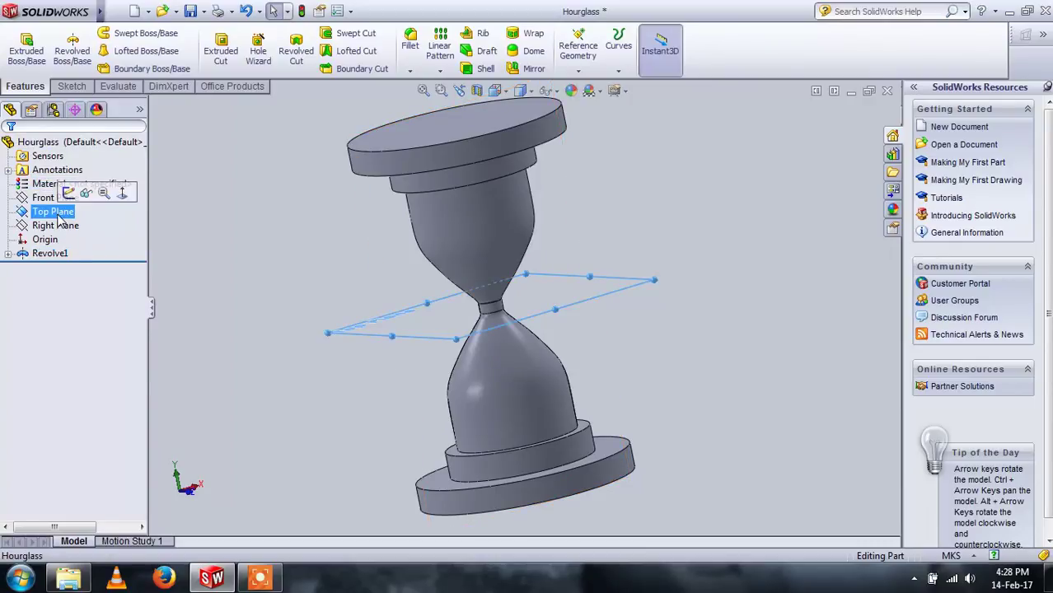
left_click(575, 71)
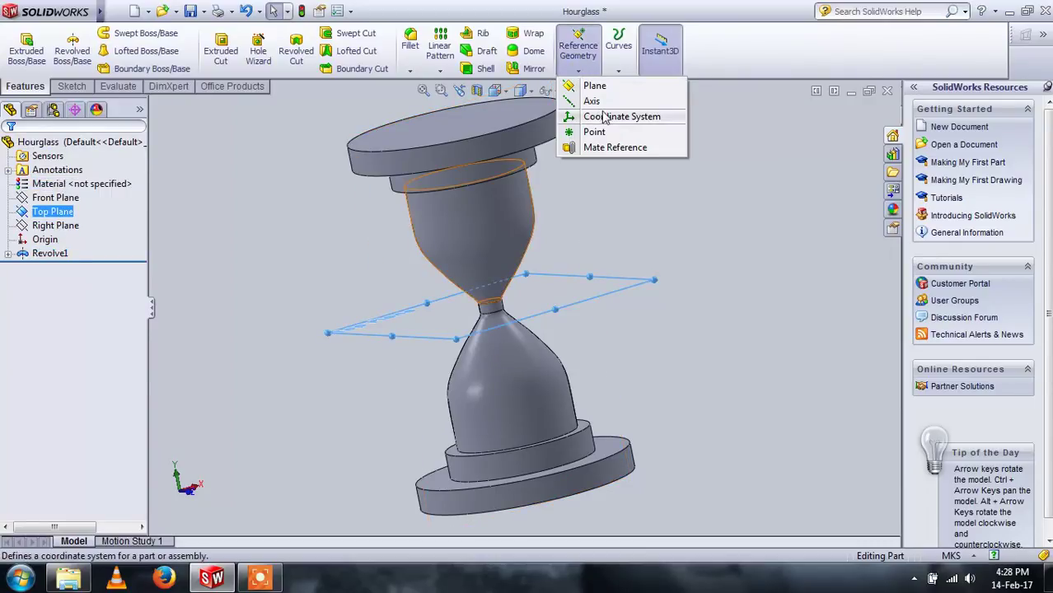
left_click(594, 86)
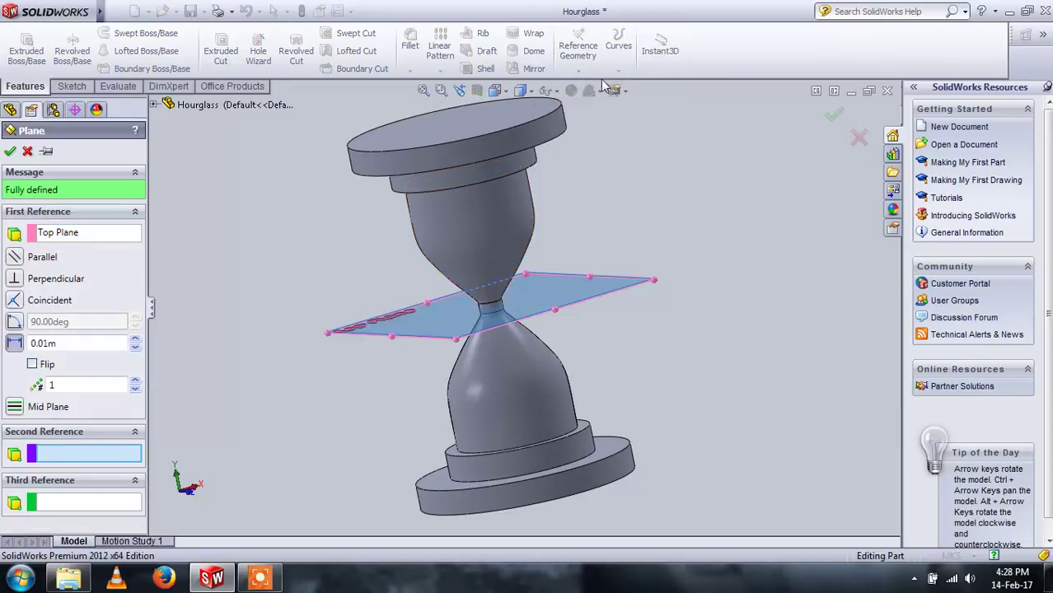
left_click_drag(66, 342, 4, 344)
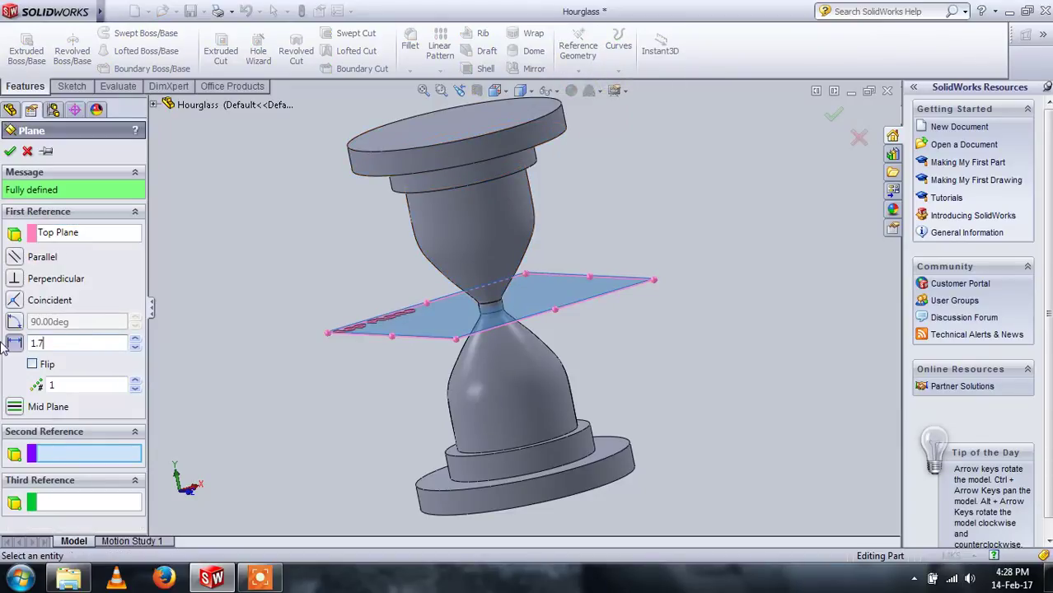
type("1.7")
key("Return")
left_click(10, 152)
View Plane1 face-on and sketch a small circle of about 0.09 radius near the disc rim
right_click(49, 268)
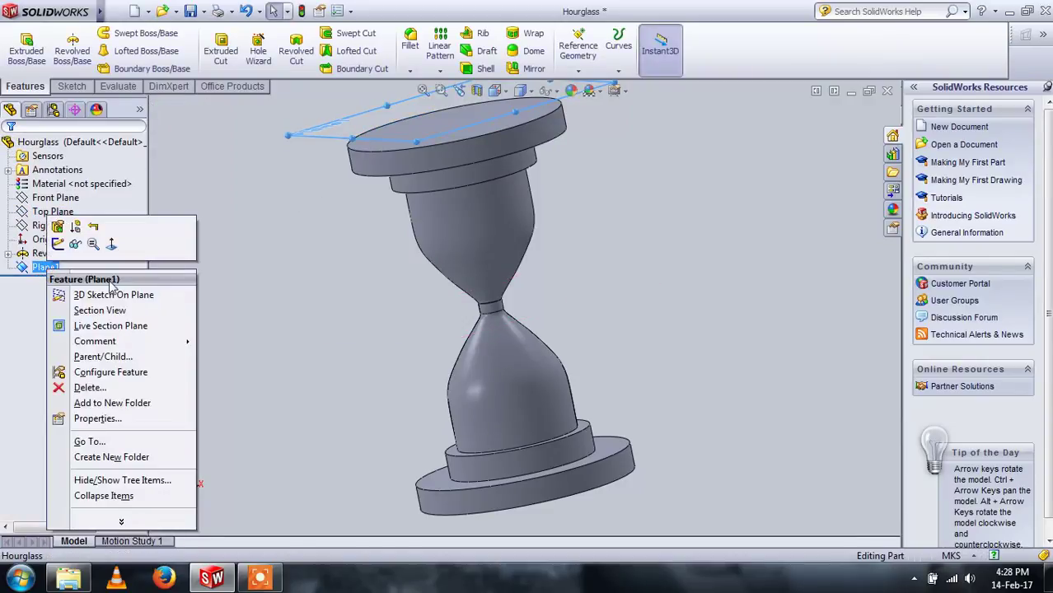
left_click(112, 244)
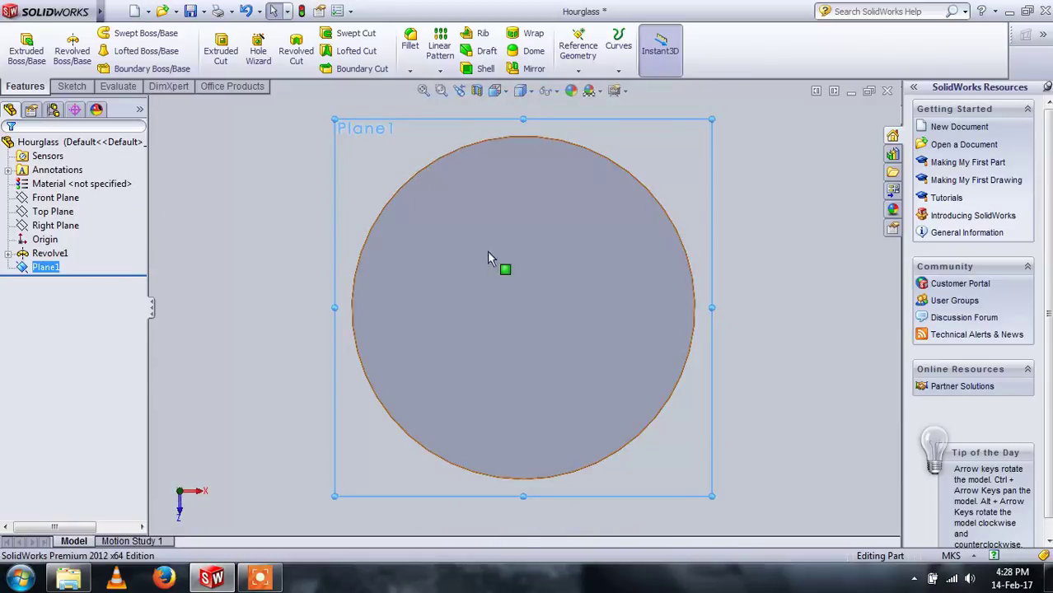
left_click(60, 87)
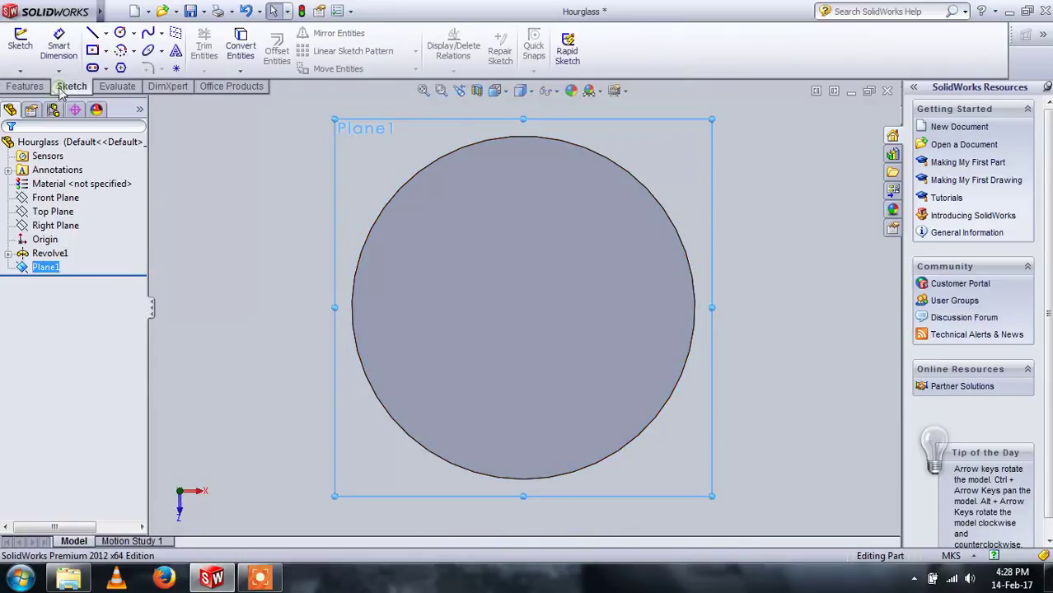
left_click(119, 34)
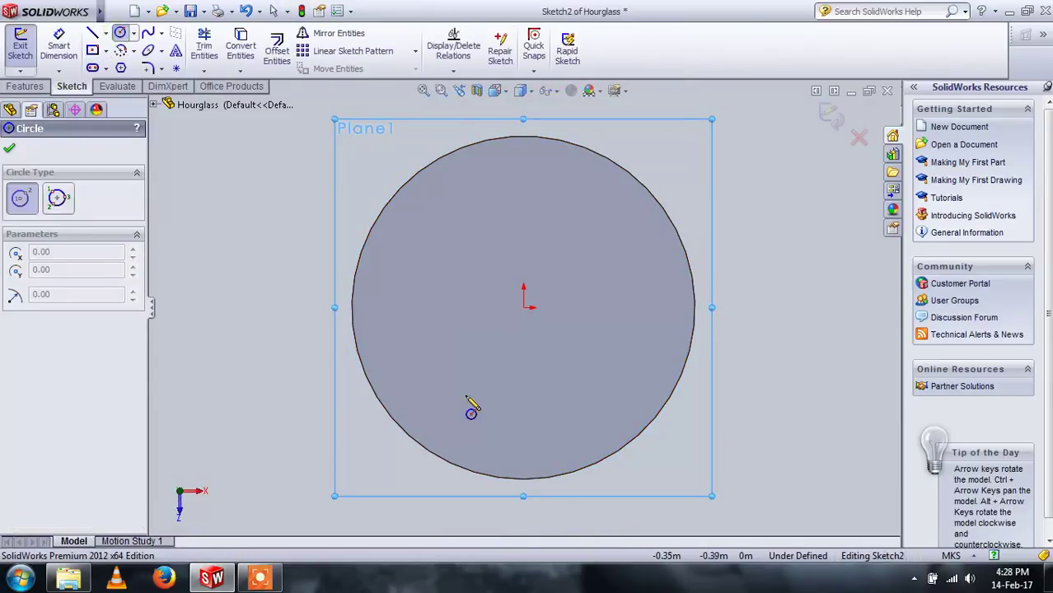
left_click(524, 449)
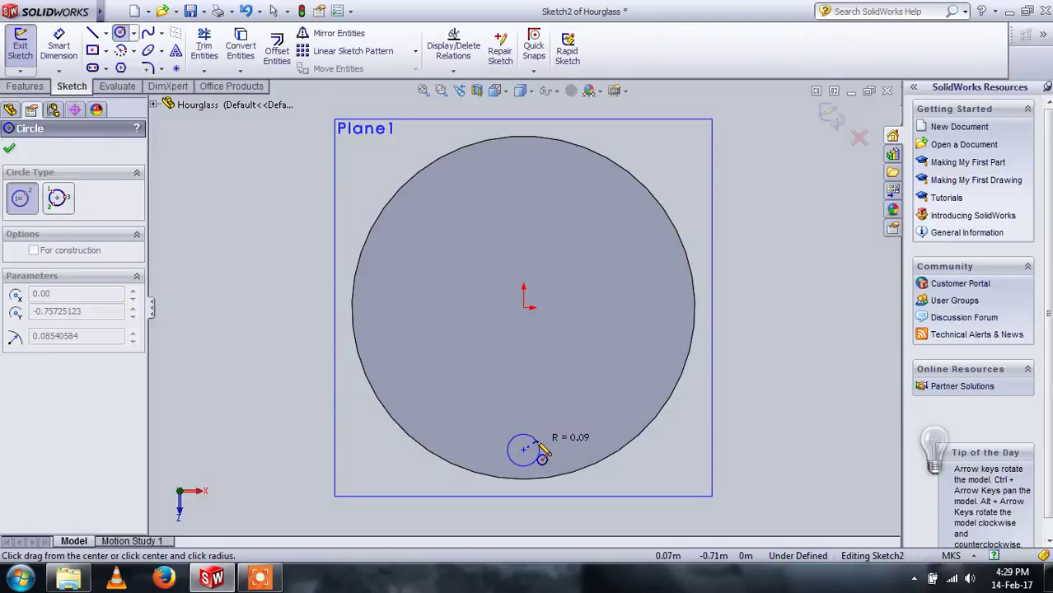
left_click(542, 449)
left_click(8, 150)
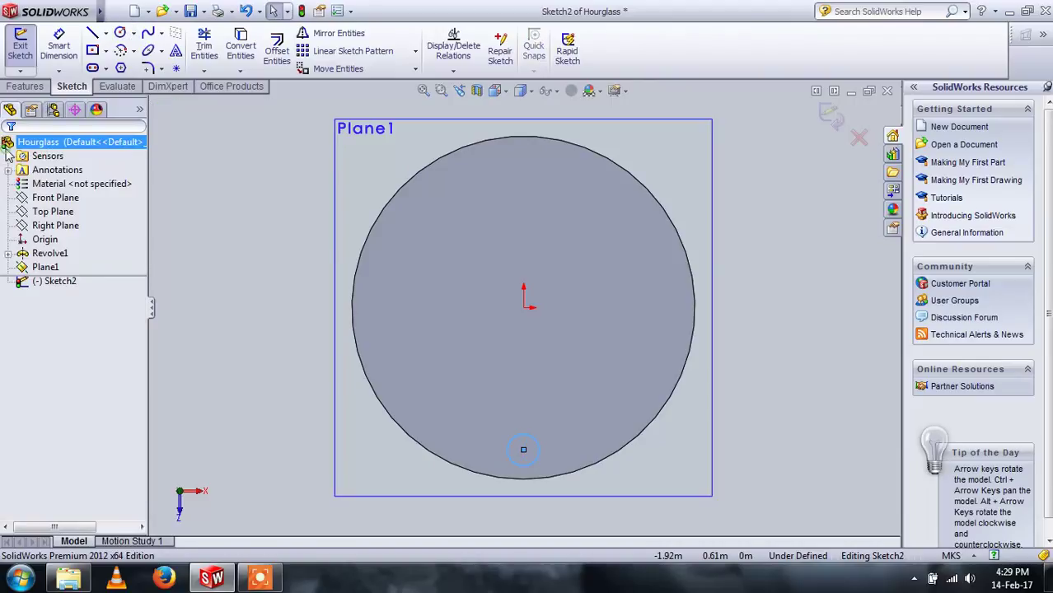
Circularly pattern the circle into 3 equally spaced instances and exit the sketch
left_click(416, 52)
left_click(362, 83)
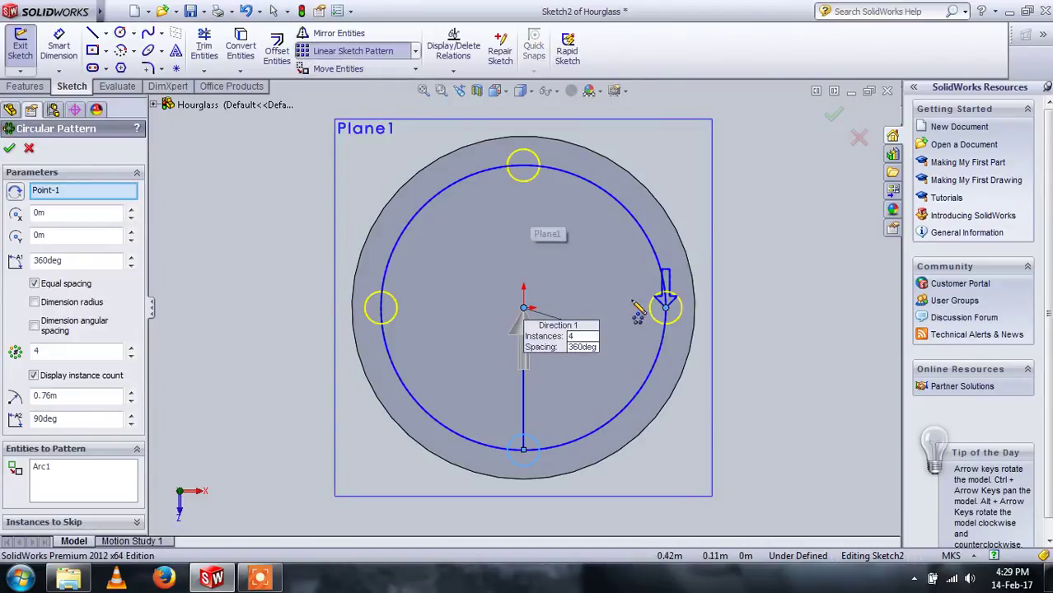
left_click(68, 353)
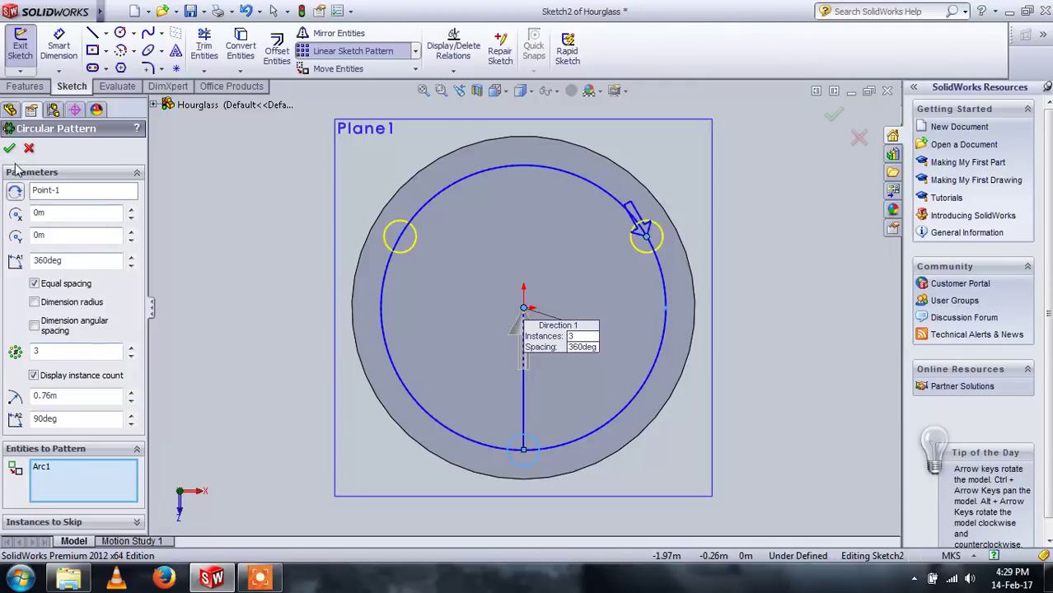
left_click(9, 149)
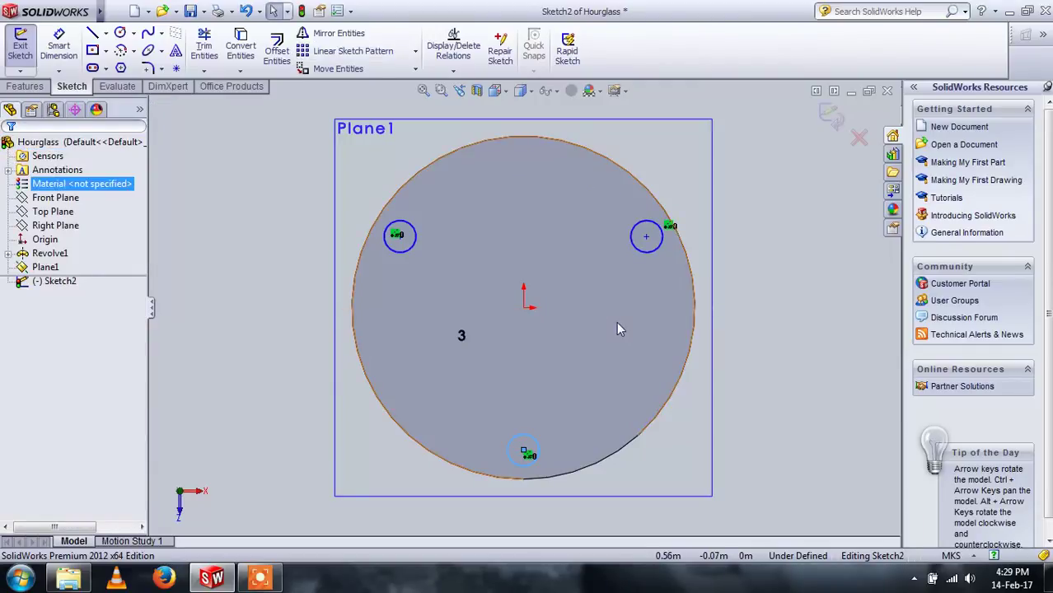
left_click(58, 46)
left_click(20, 45)
Extrude the three circles 3.4 m downward as separate, unmerged rod bodies
left_click(25, 86)
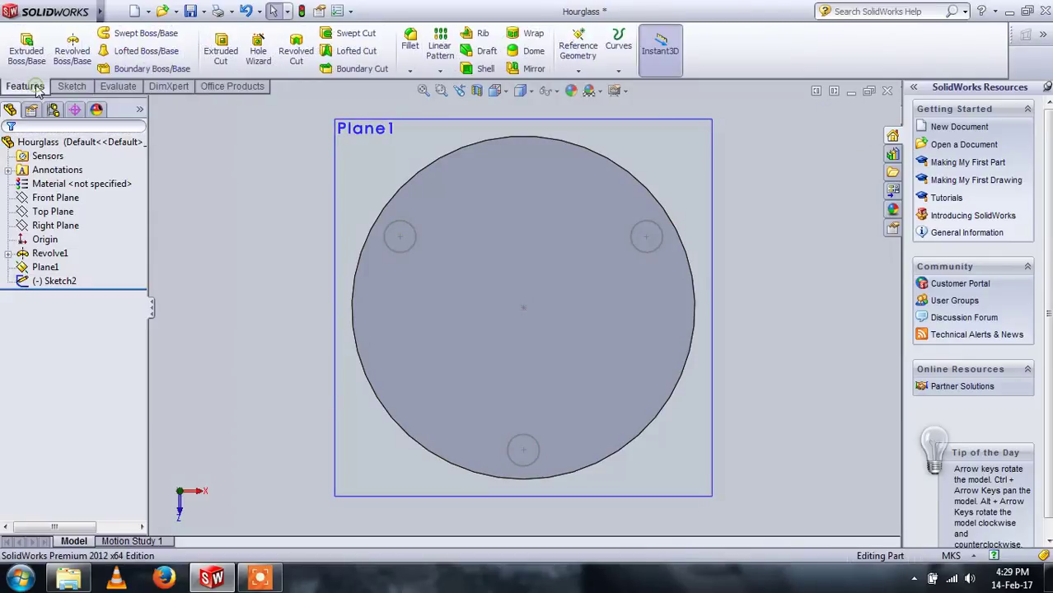
left_click(26, 55)
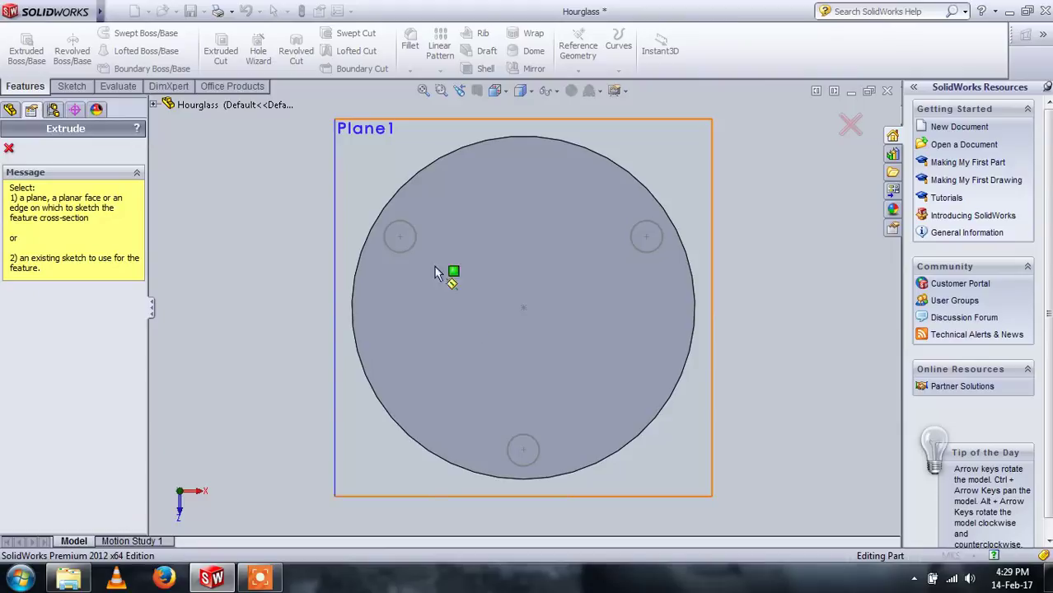
left_click(401, 238)
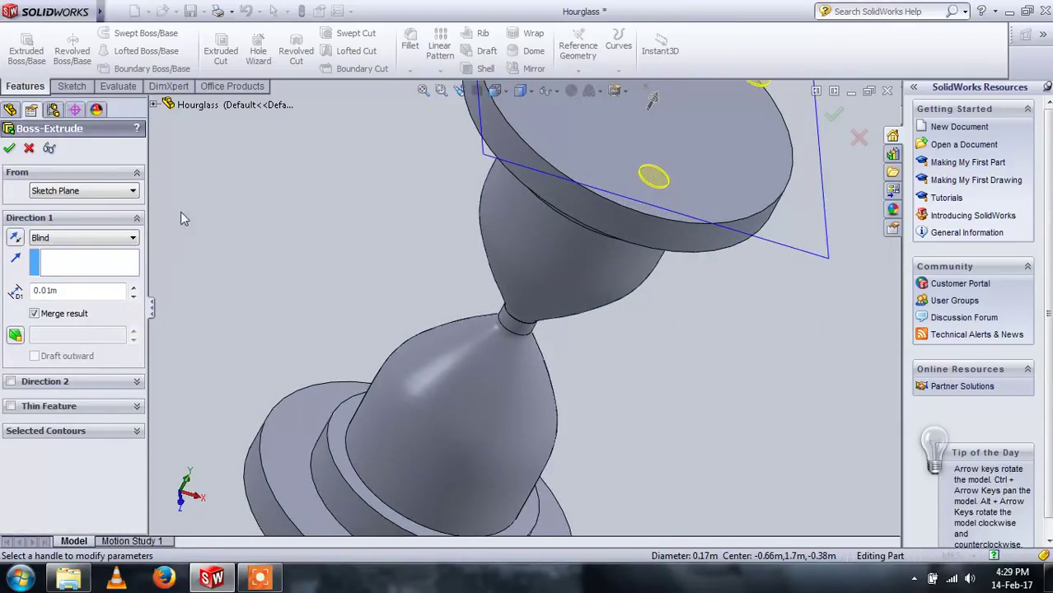
left_click(72, 287)
type("3.4")
key("Return")
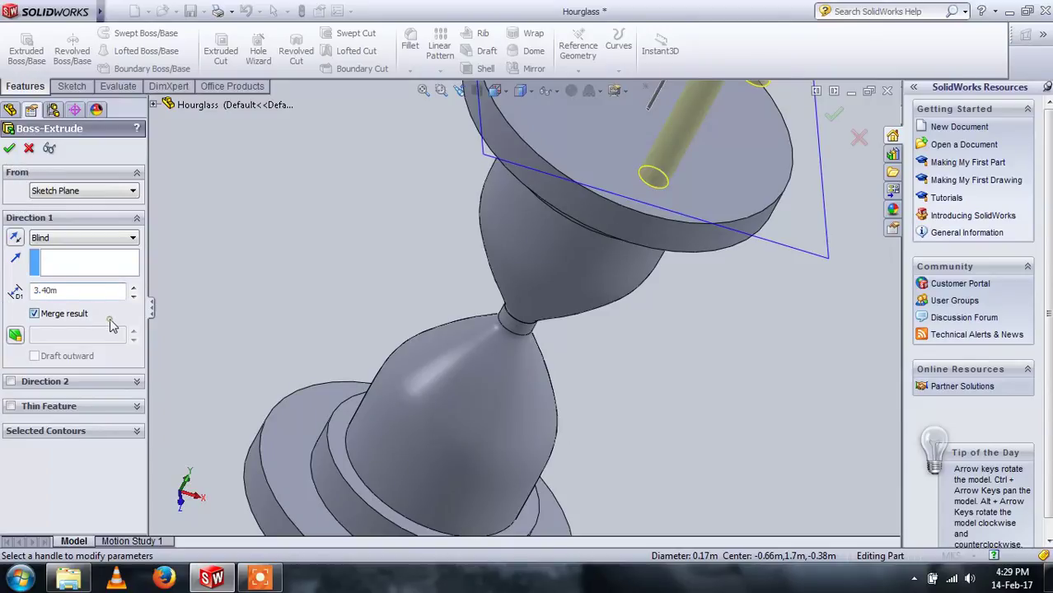
left_click(111, 324)
left_click(14, 238)
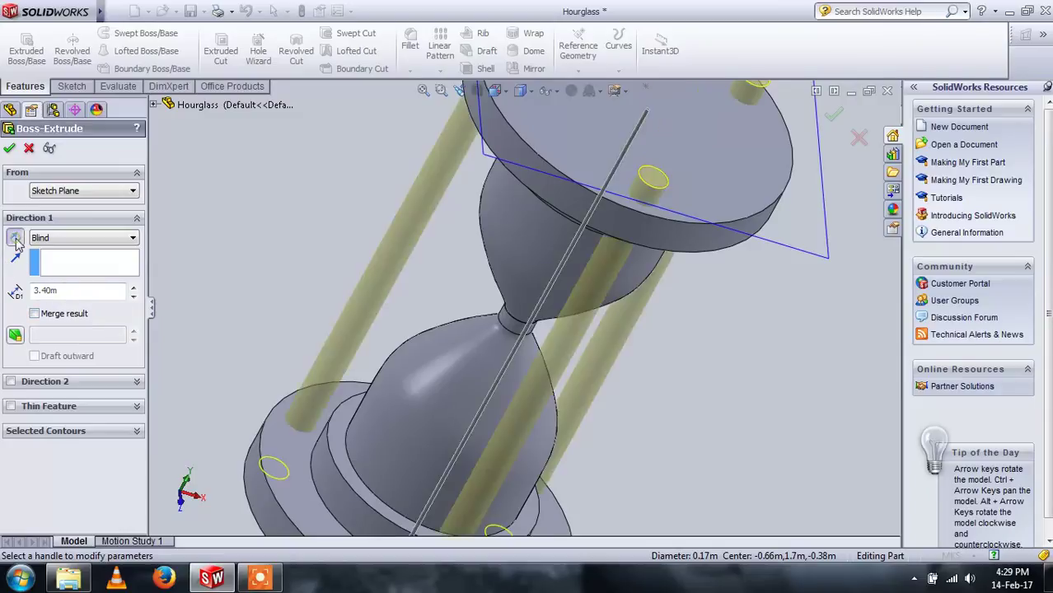
key("Return")
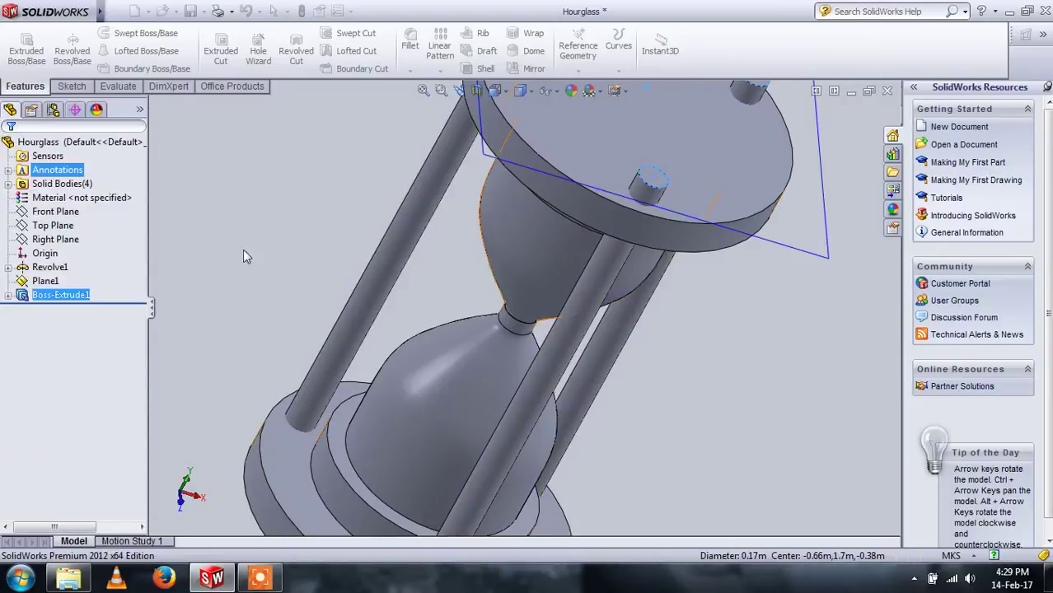
key("f")
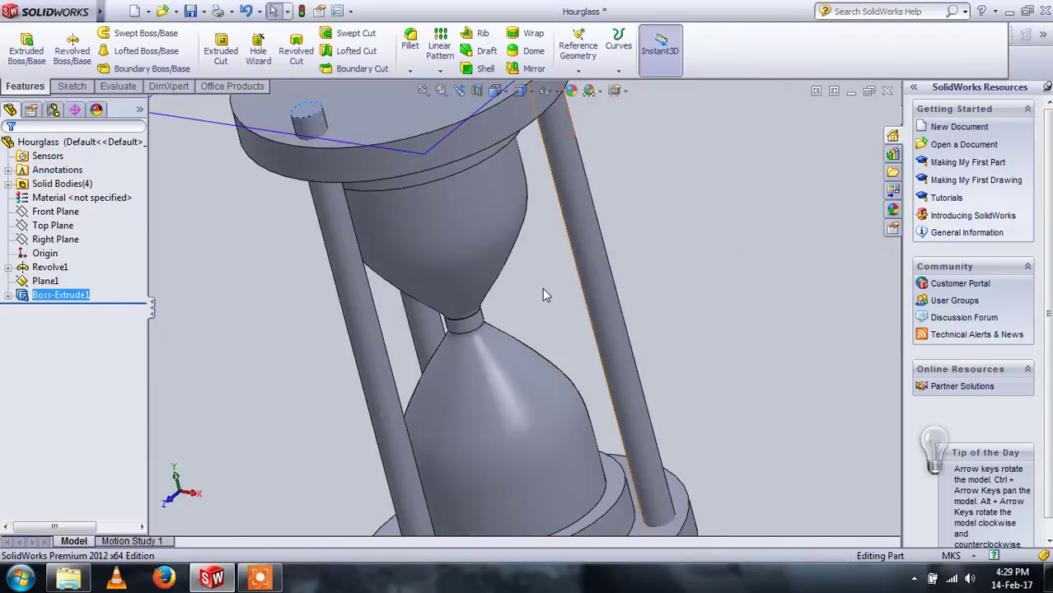
middle_click_drag(539, 317, 536, 289)
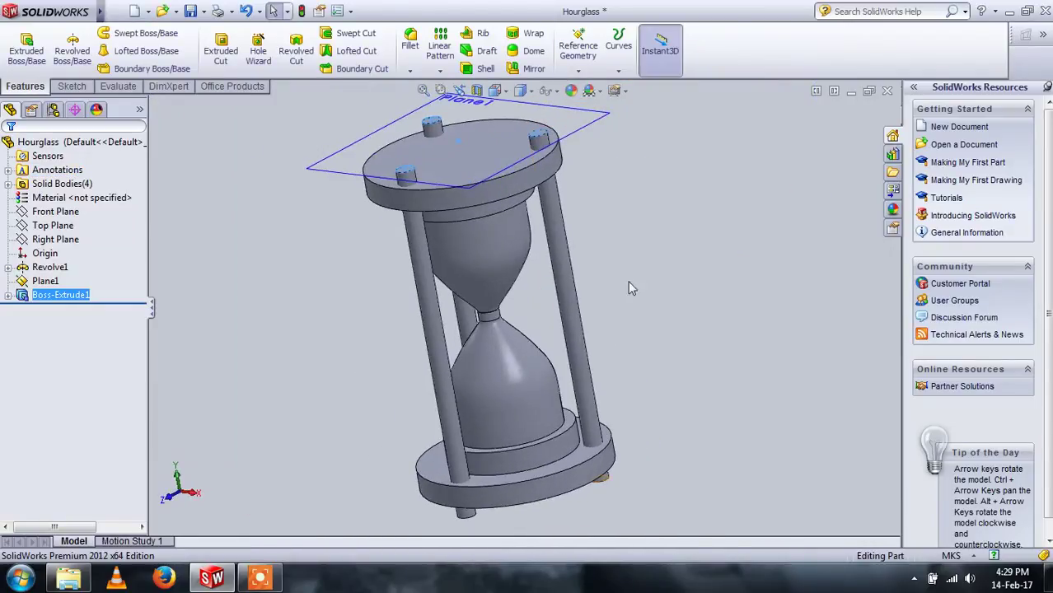
Apply the clear glass appearance from Appearances > Glass to the Revolve1 bulb
left_click(893, 211)
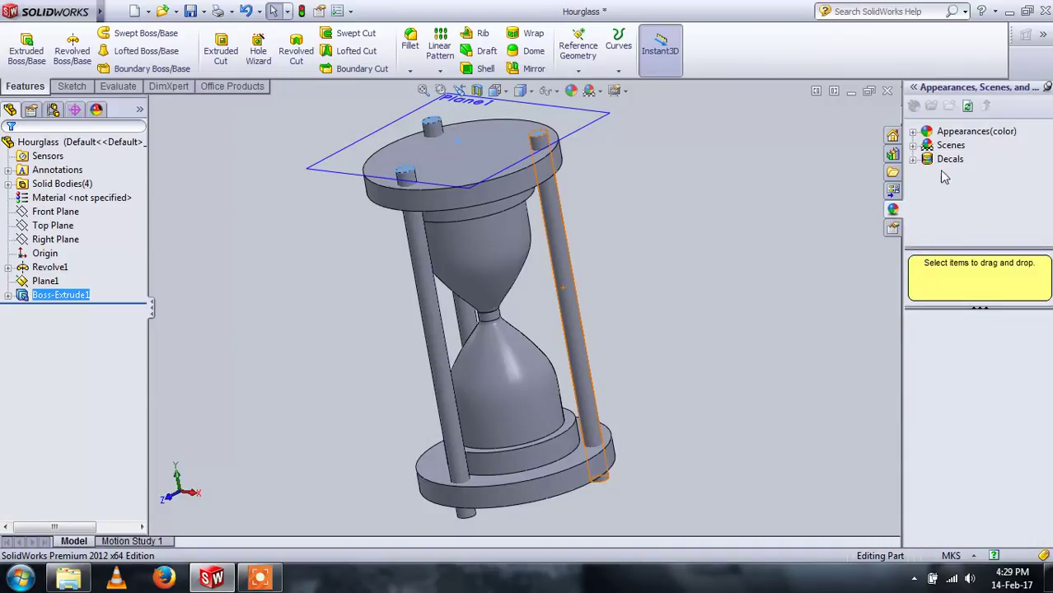
left_click(928, 134)
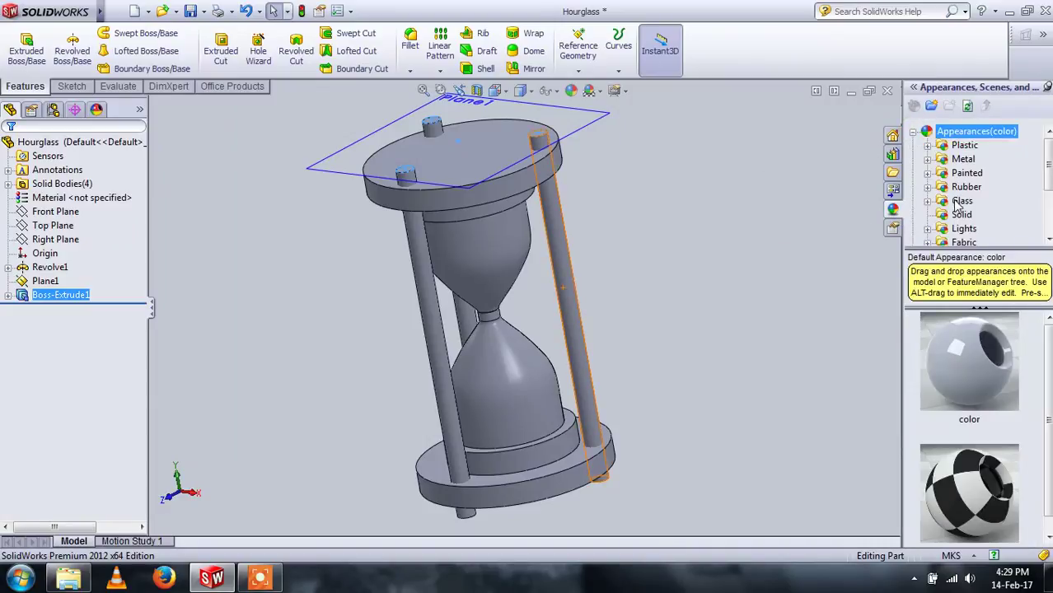
left_click(959, 203)
mouse_move(963, 381)
left_mouse_down()
mouse_move(696, 331)
mouse_move(496, 262)
left_mouse_up()
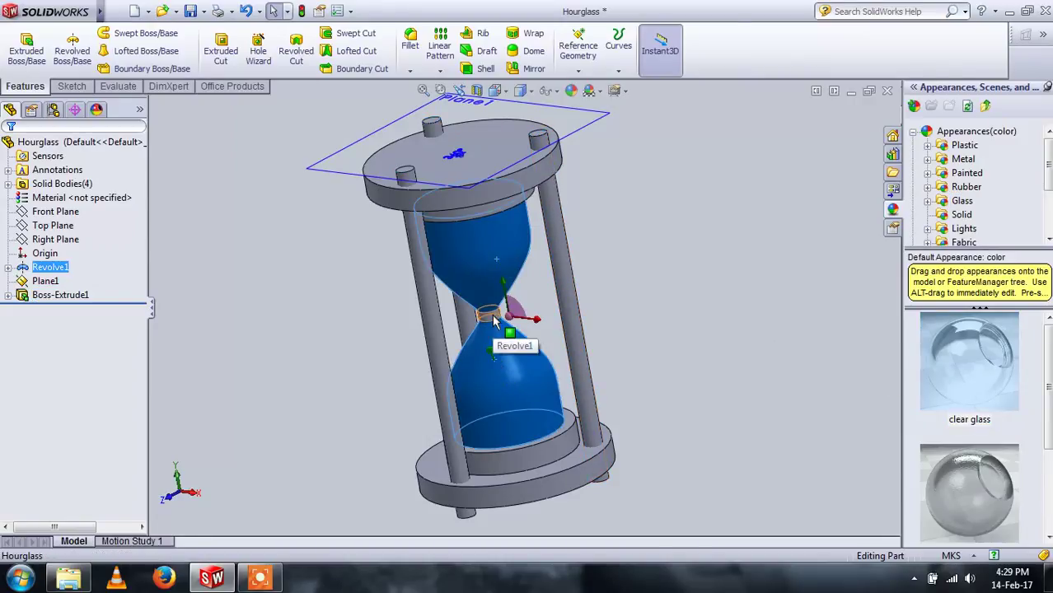
left_click(987, 385)
Hide Plane1 so it no longer shows over the hourglass top
middle_click_drag(618, 327, 607, 365)
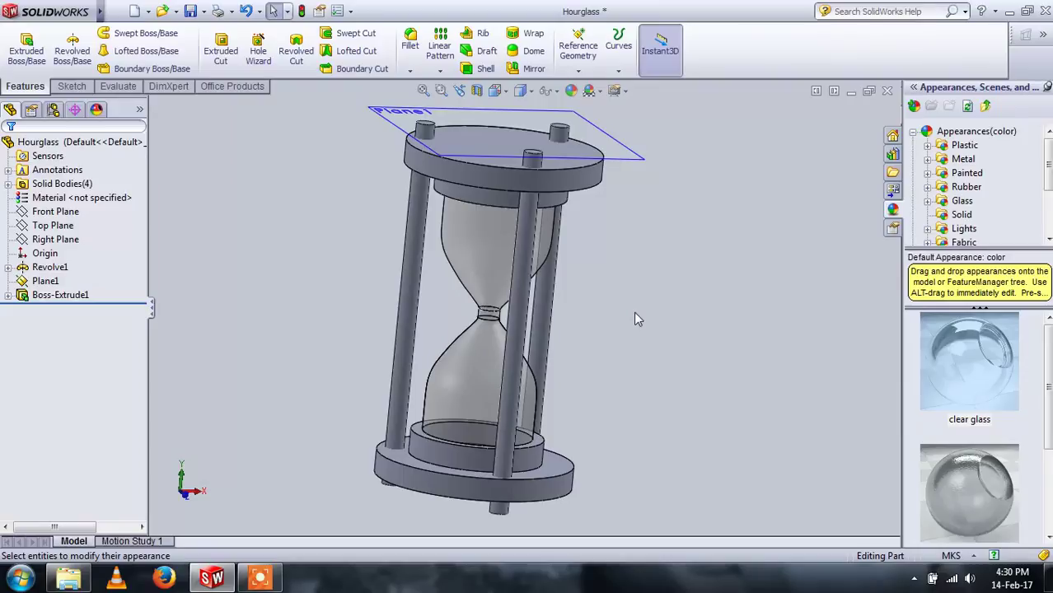
right_click(634, 157)
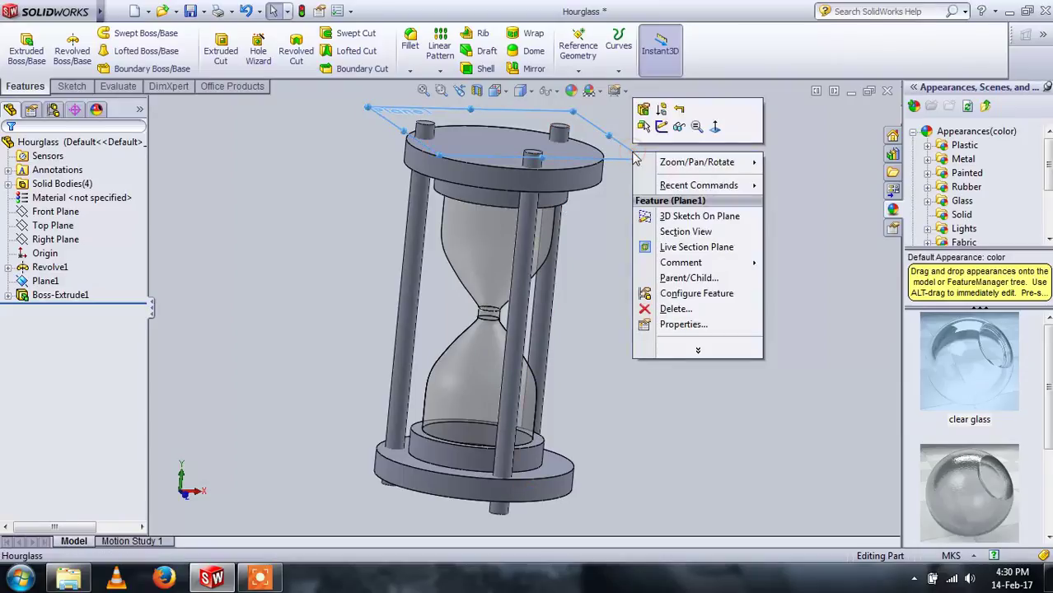
left_click(678, 128)
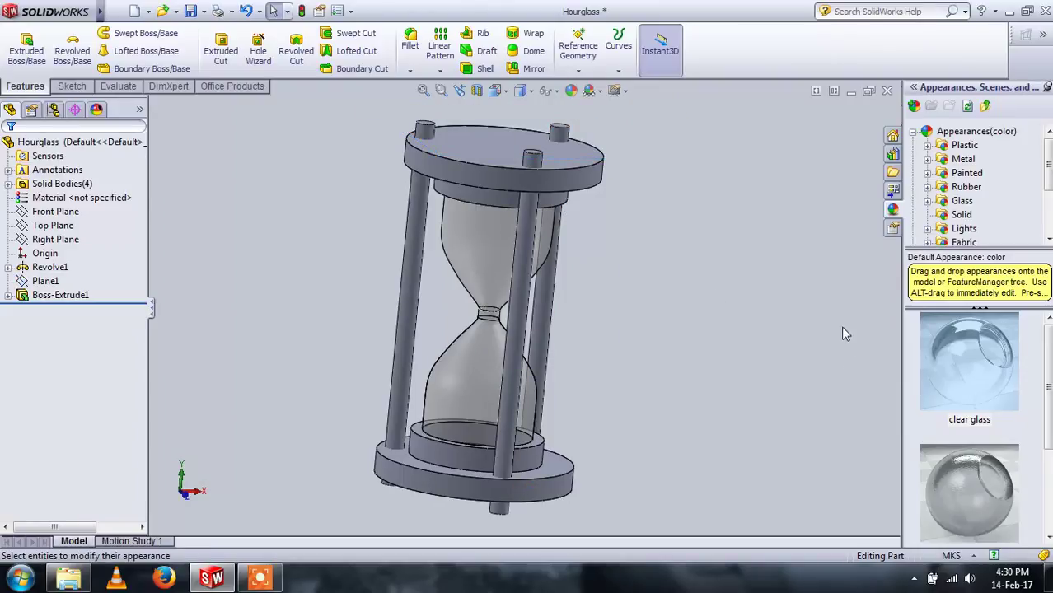
Browse the appearance library to Organic > Wood > Teak to show polished teak 2d
left_click(1015, 200)
scroll(1012, 205, "down", 1)
left_click(926, 201)
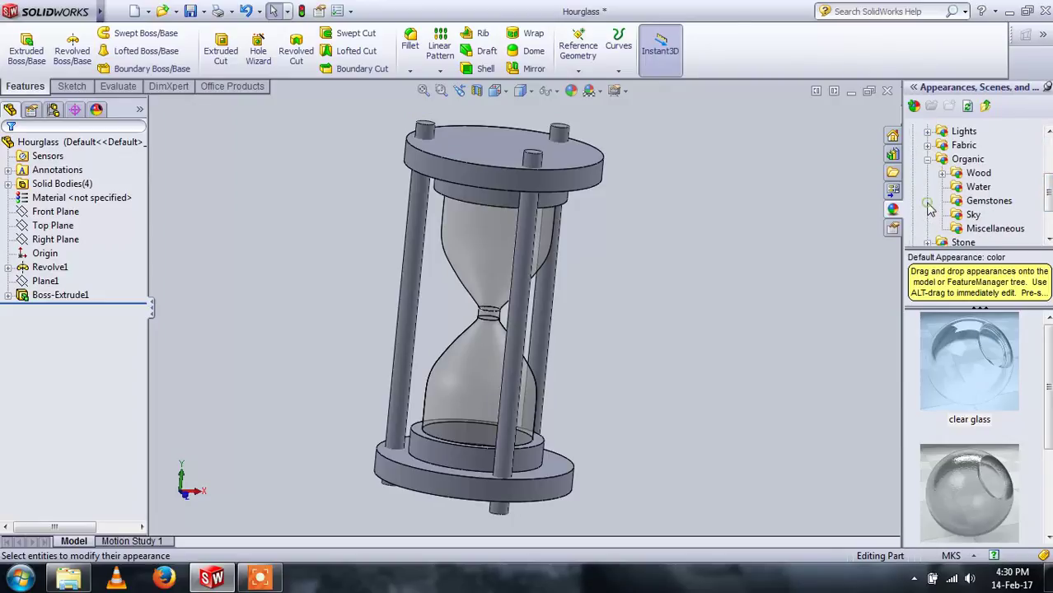
left_click(942, 173)
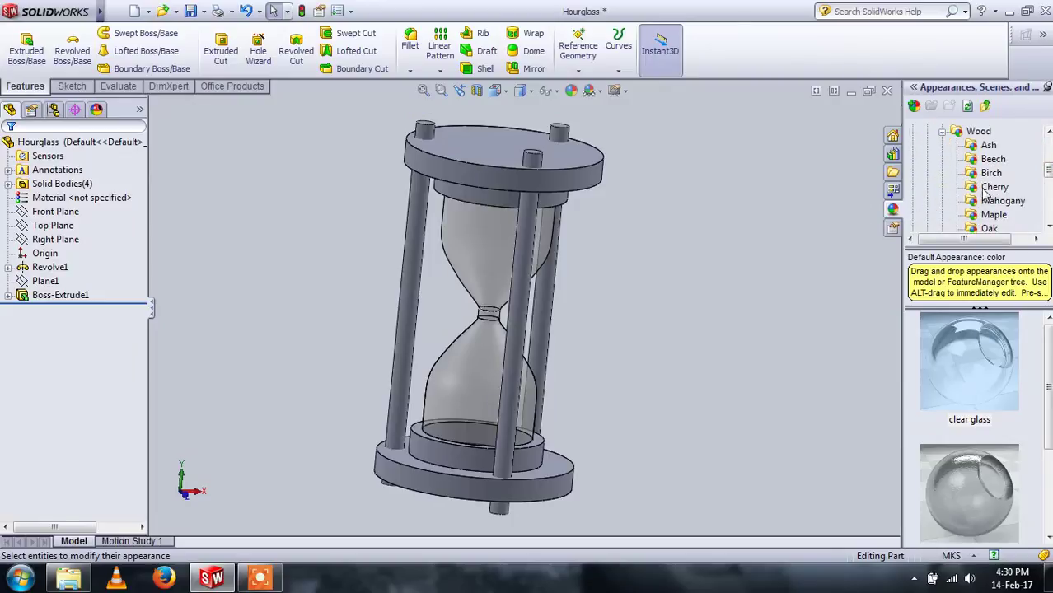
scroll(990, 201, "down", 3)
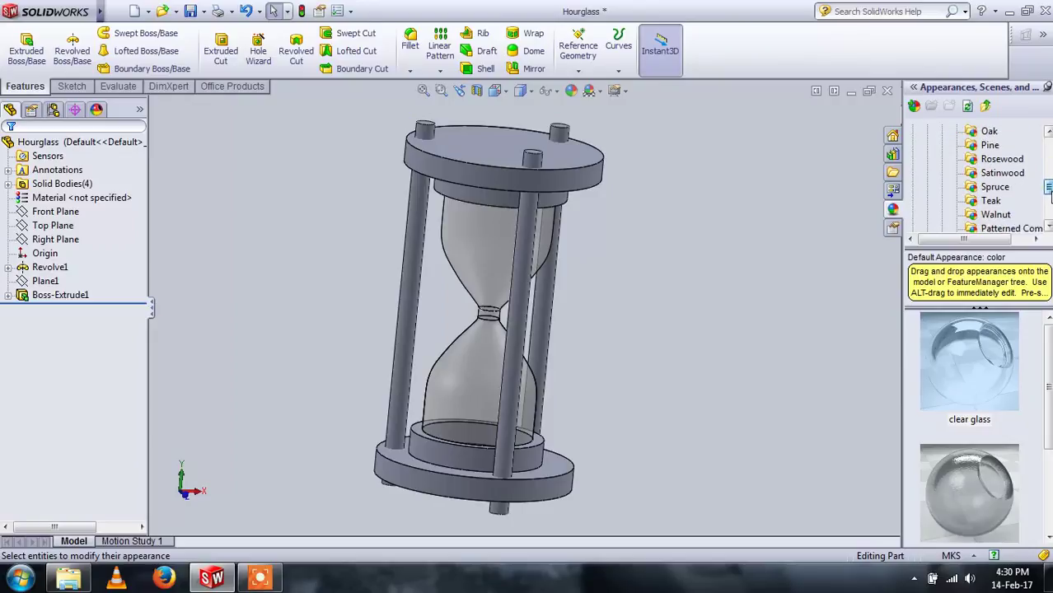
left_click(990, 201)
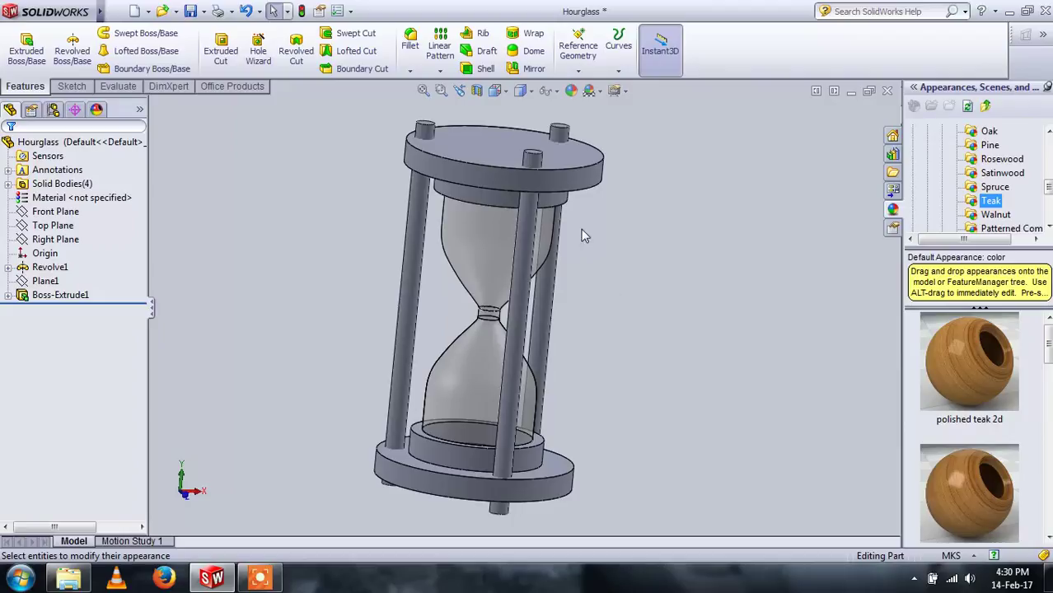
Apply polished teak 2d to the top plate, the three rods and the base together
middle_click_drag(595, 234, 569, 206)
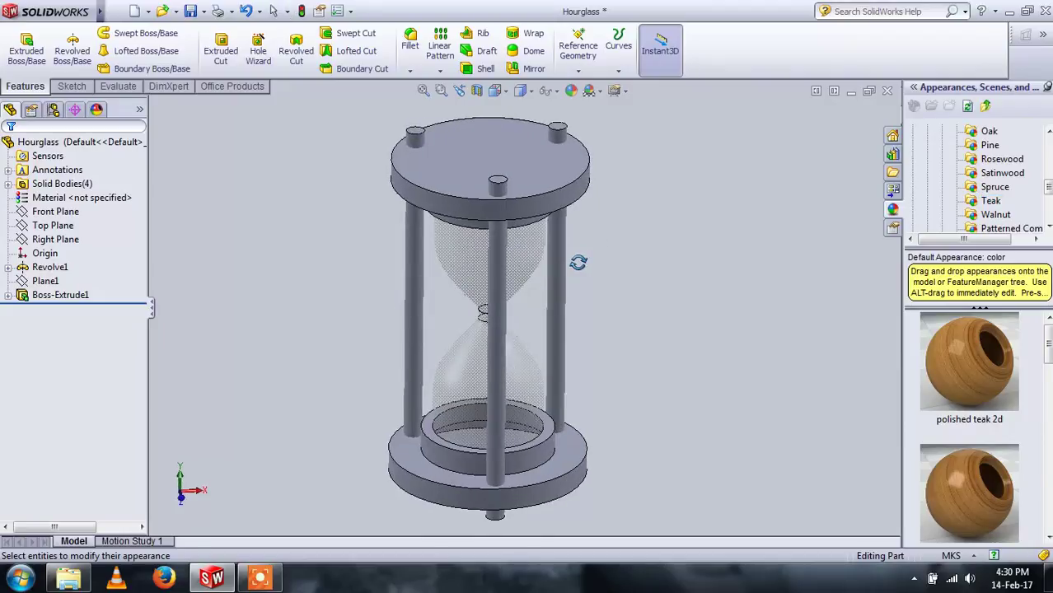
left_click(474, 155)
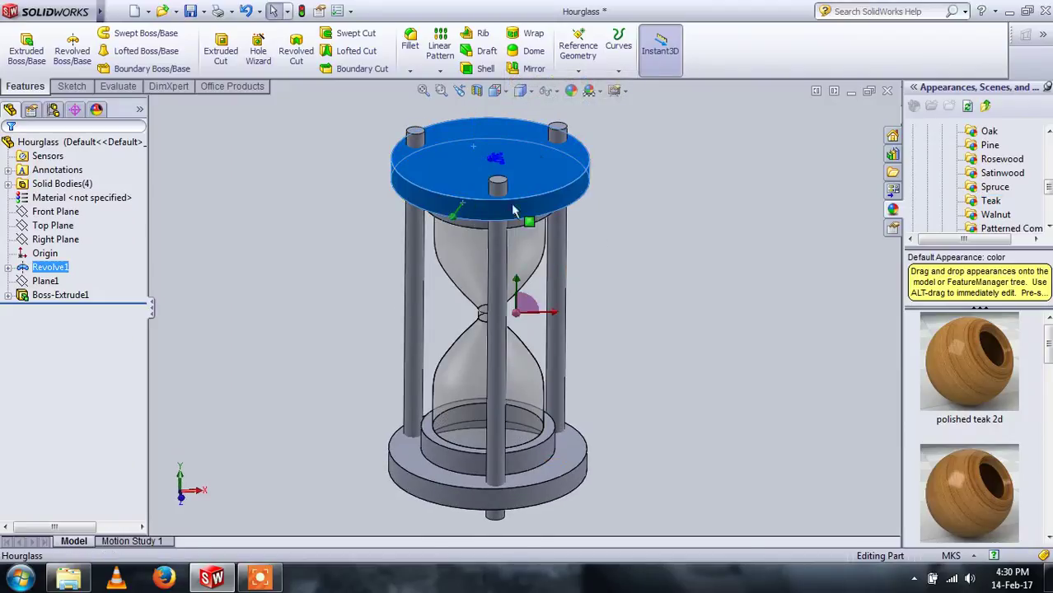
left_click(557, 139, "ctrl")
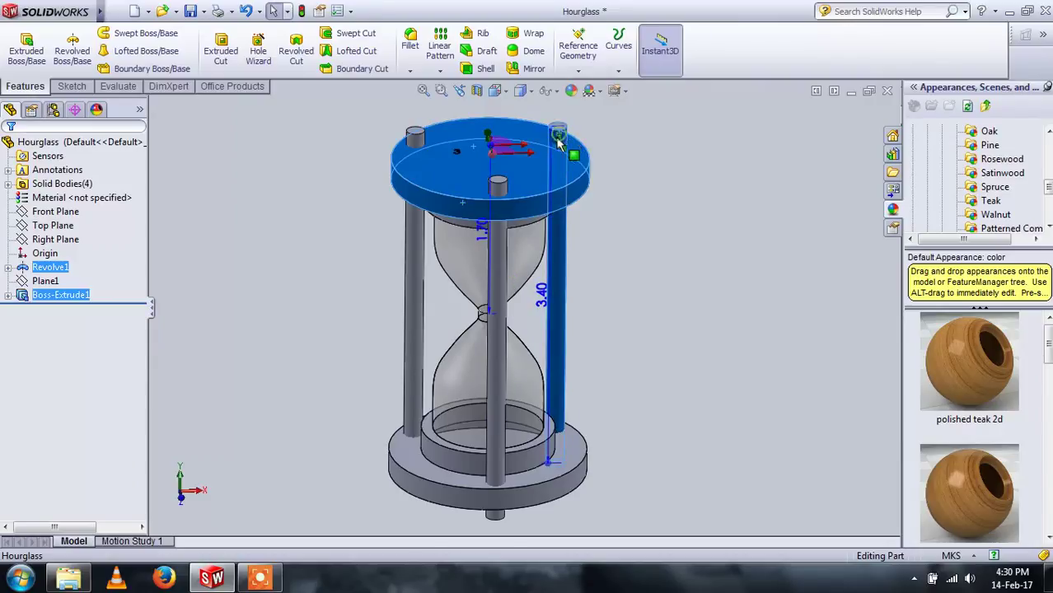
left_click(497, 214, "ctrl")
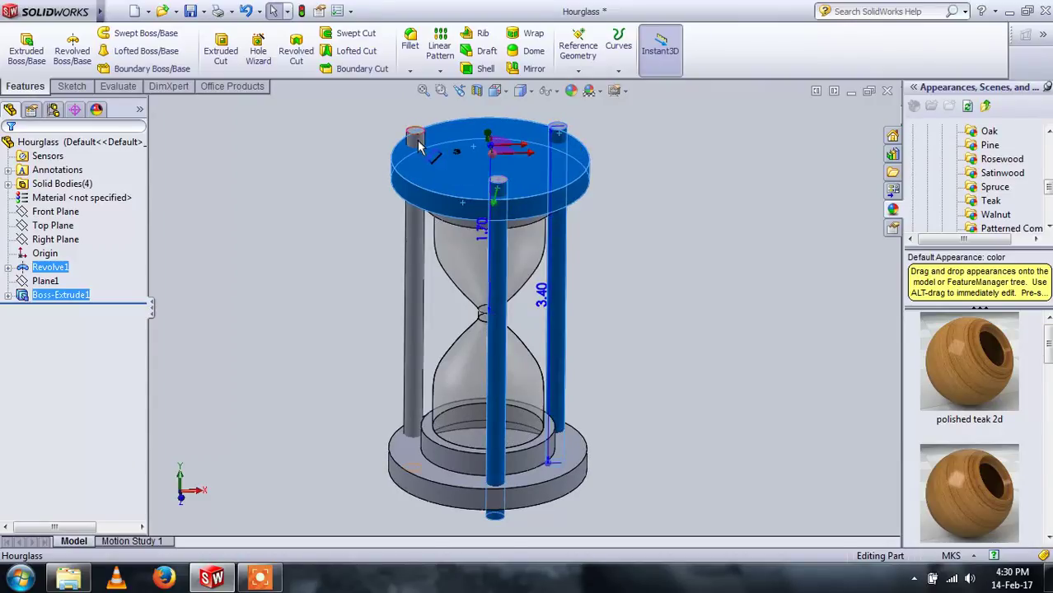
left_click(417, 139, "ctrl")
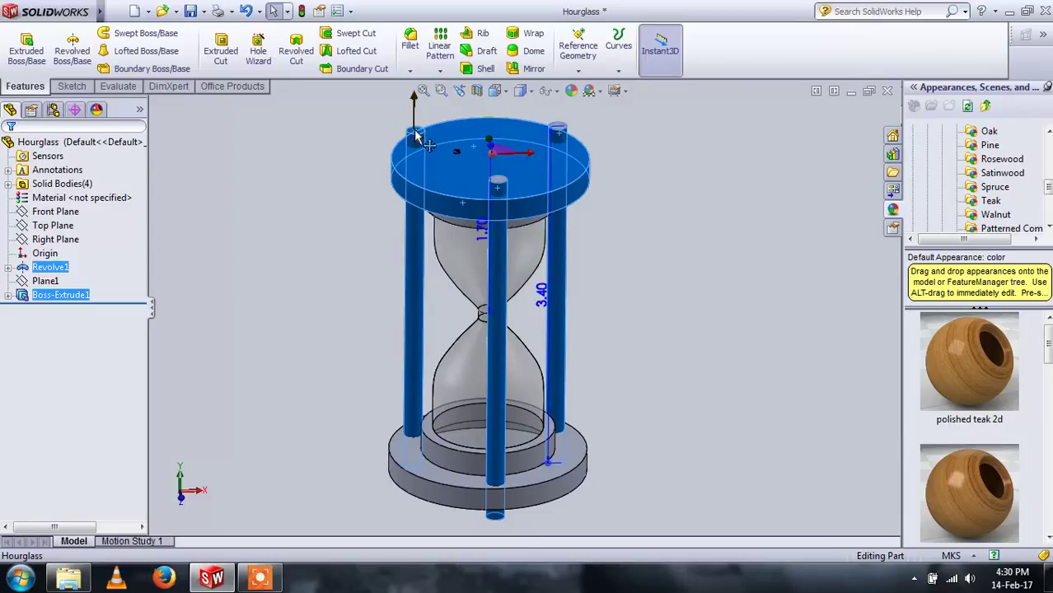
left_click(499, 182, "ctrl")
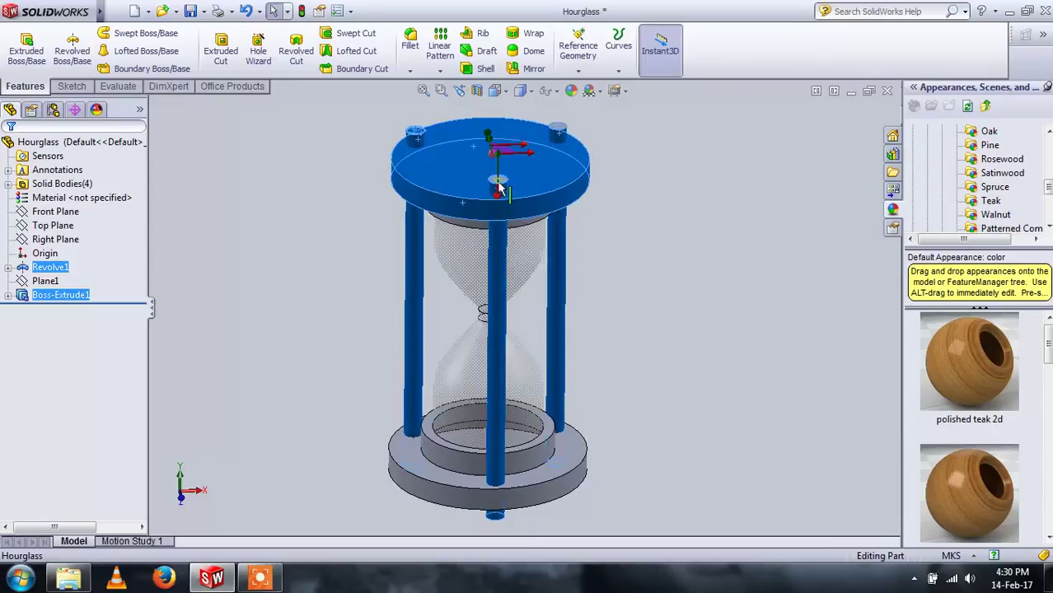
left_click(561, 135, "ctrl")
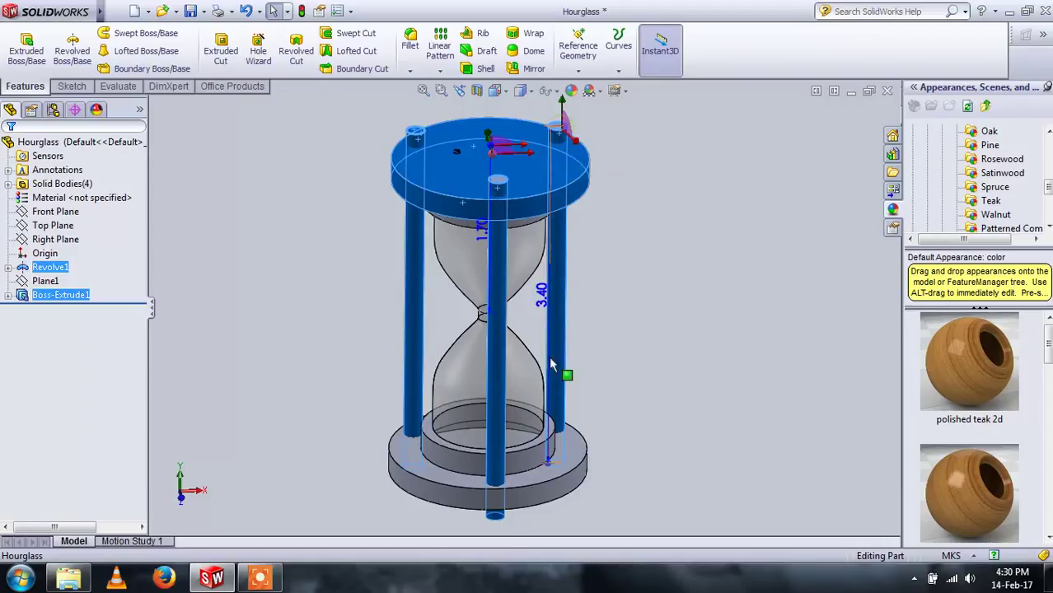
left_click(542, 477, "ctrl")
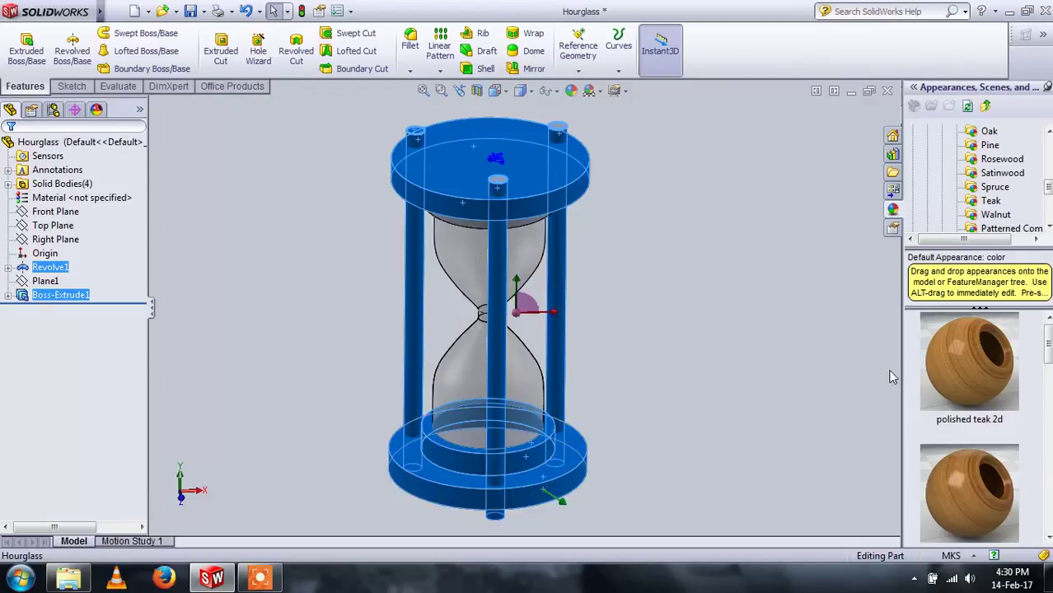
left_click(970, 361)
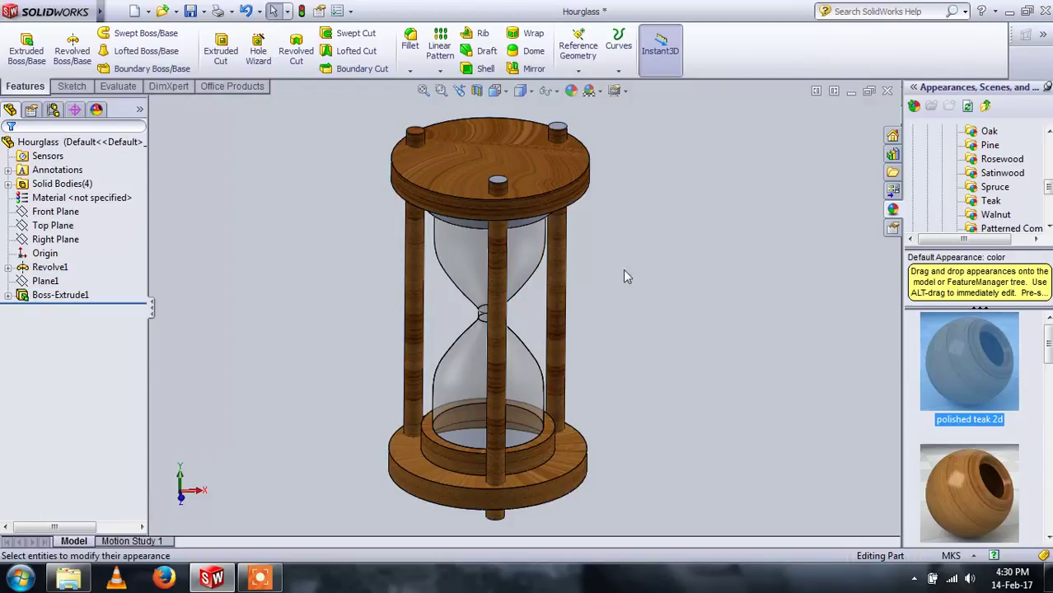
Apply polished teak 2d to the top faces of the back-right and front pegs
scroll(524, 159, "down", 5)
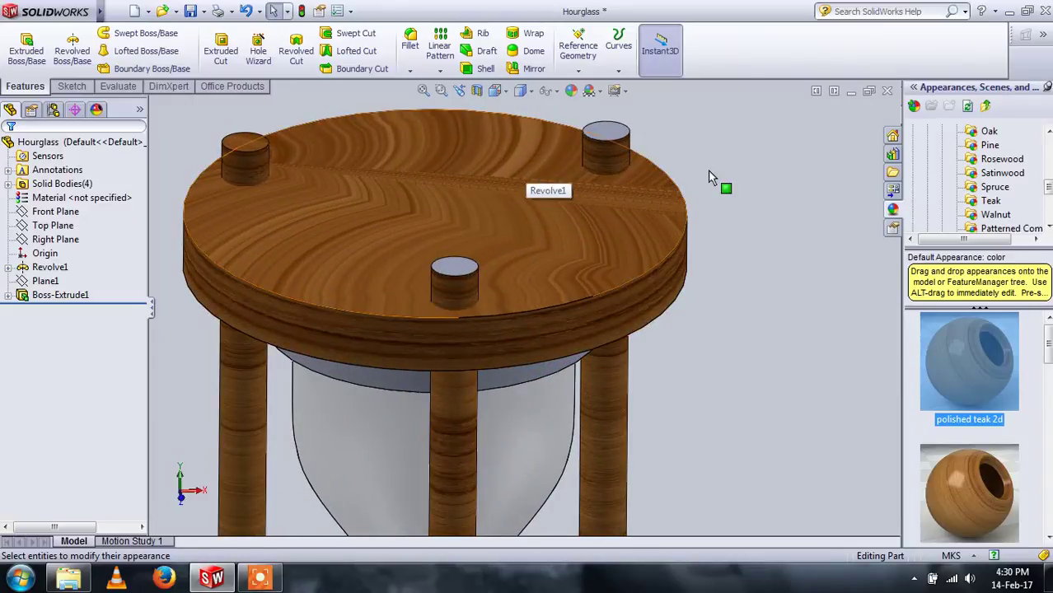
left_click(613, 130)
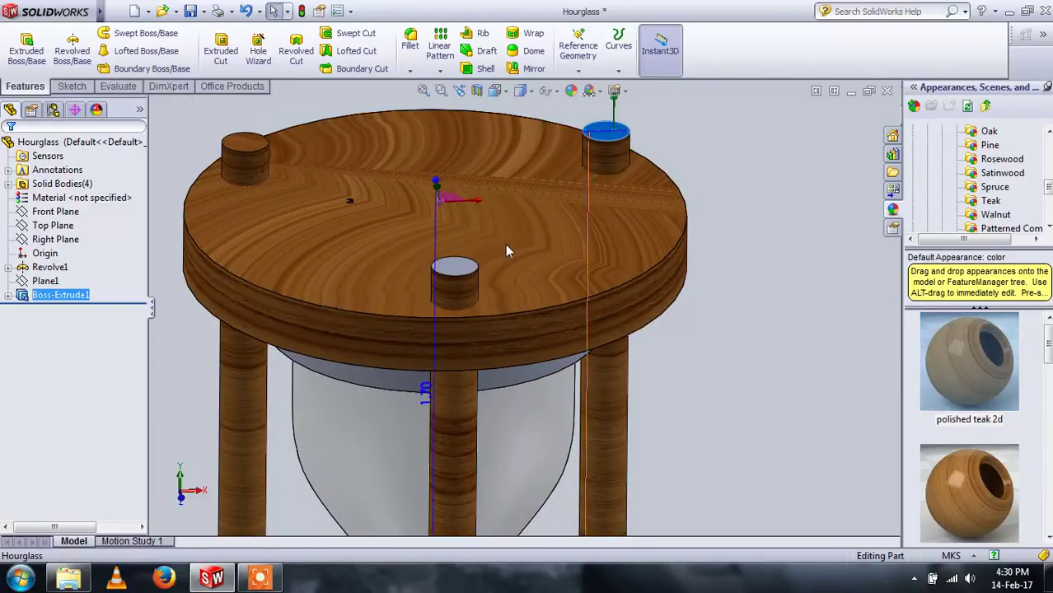
left_click(452, 273, "ctrl")
left_click(970, 361)
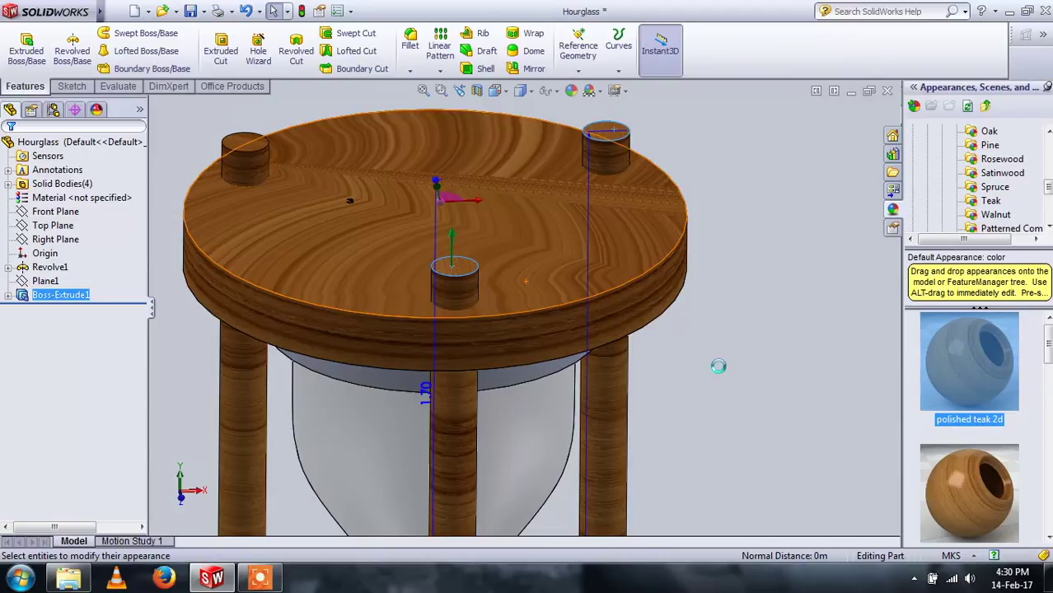
Orbit and zoom the model to view the grey underside of the plates
scroll(505, 369, "down", 2)
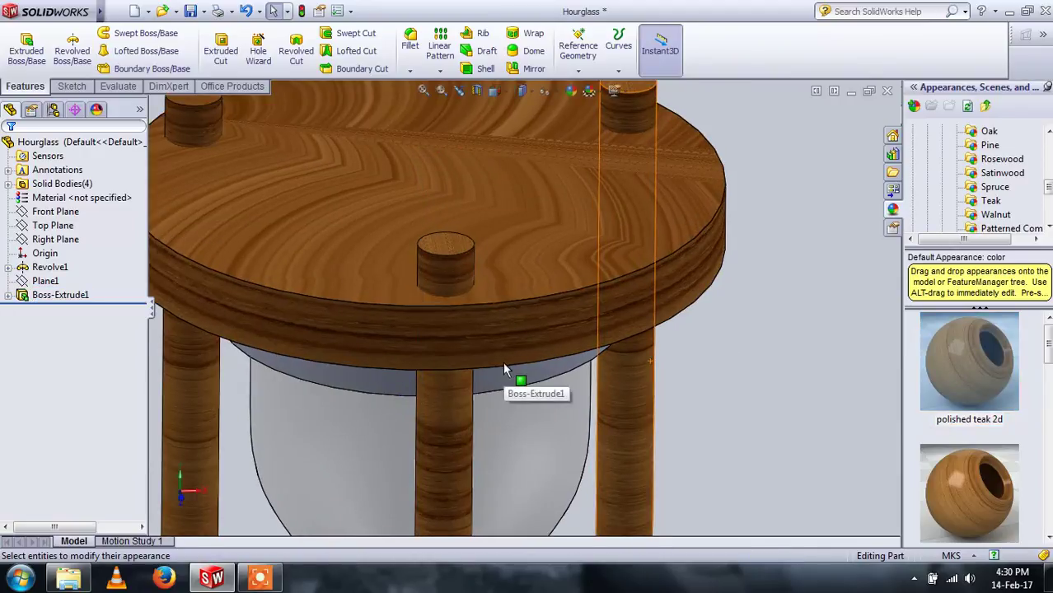
scroll(505, 369, "up", 5)
middle_click_drag(504, 424, 494, 338)
scroll(493, 343, "down", 2)
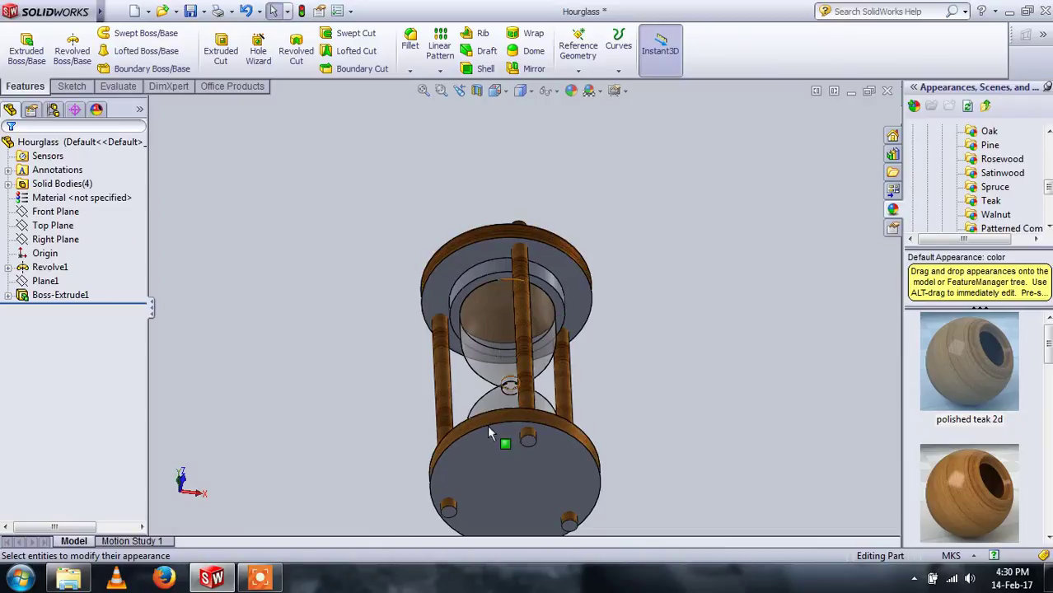
middle_click_drag(489, 434, 494, 247)
scroll(486, 394, "down", 2)
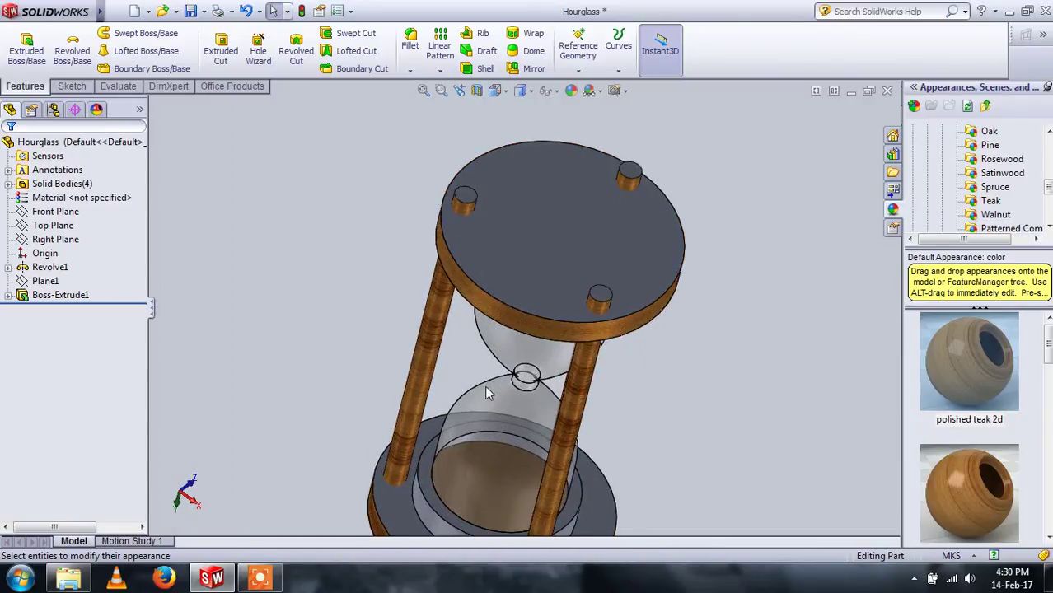
Apply polished teak 2d to the grey end-plate faces, base inner face and three peg faces
left_click(560, 252)
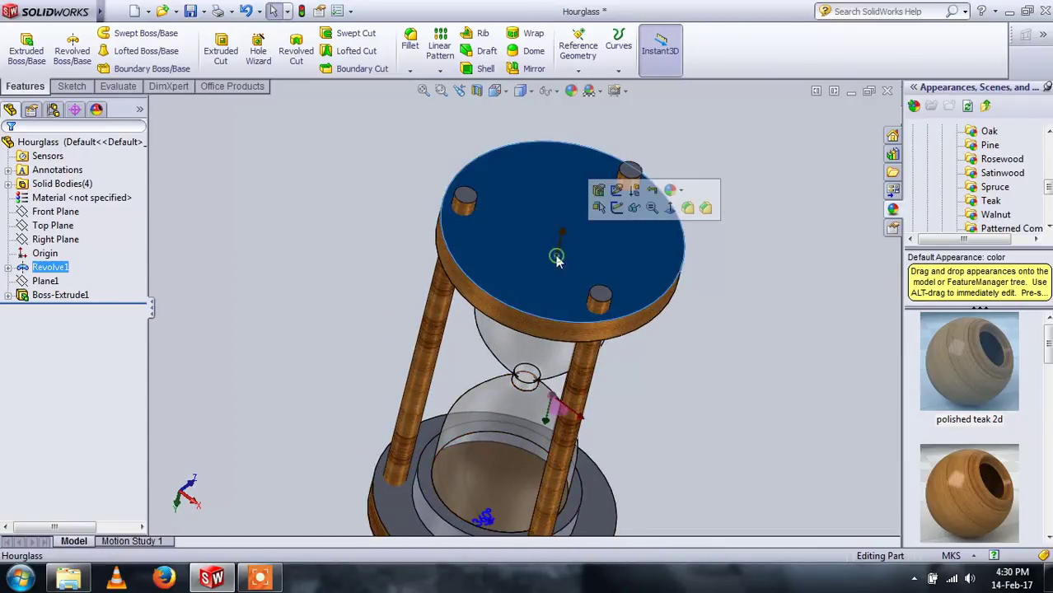
left_click(395, 503, "ctrl")
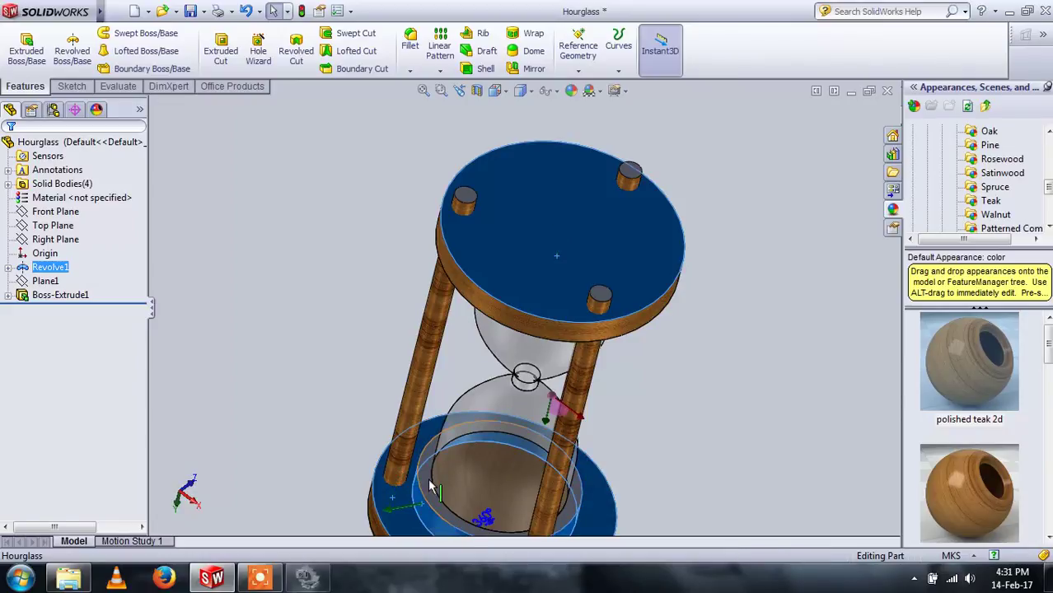
left_click(427, 478, "ctrl")
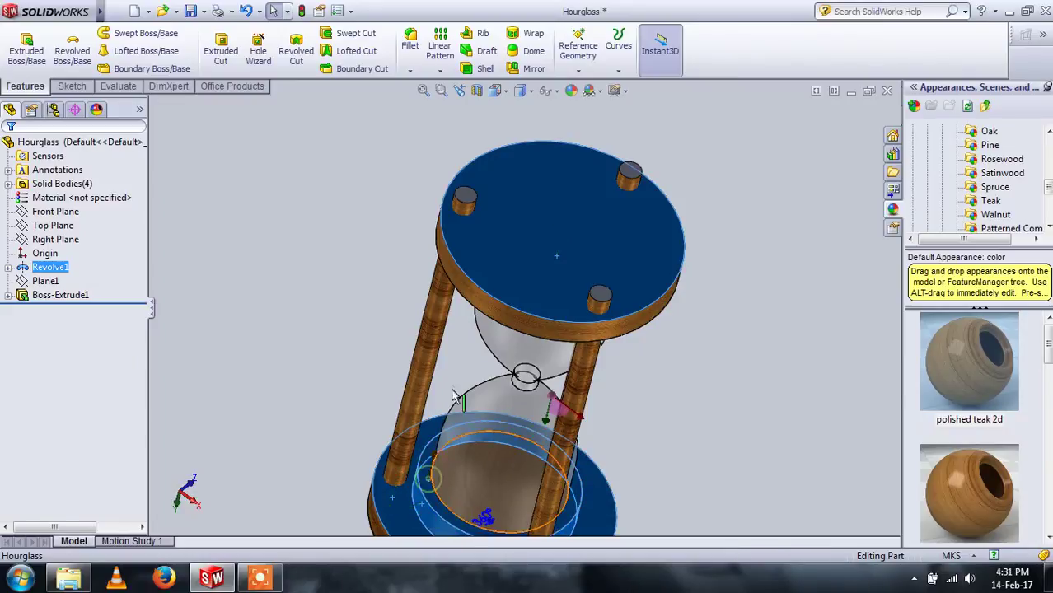
left_click(466, 197, "ctrl")
left_click(600, 294, "ctrl")
left_click(628, 183, "ctrl")
left_click(972, 372)
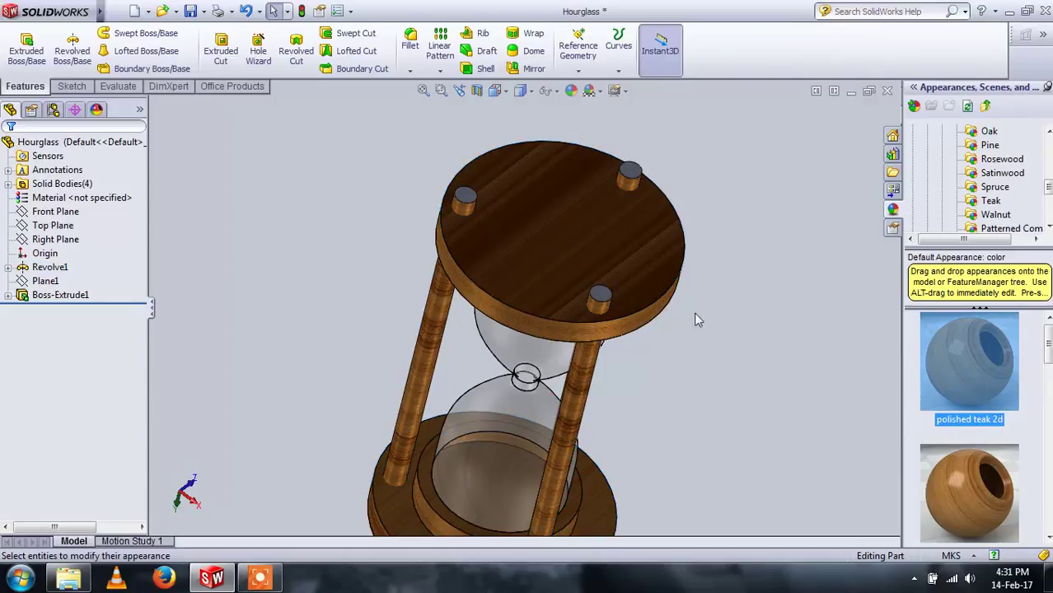
Apply polished teak 2d to the front, back-right and back-left peg top faces
left_click(603, 300)
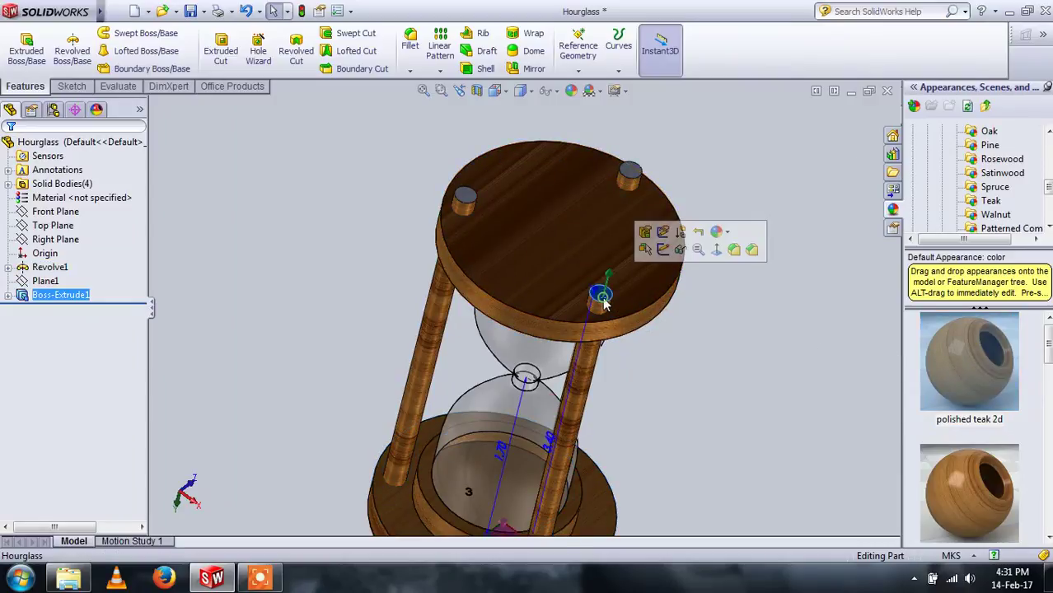
left_click(630, 173, "ctrl")
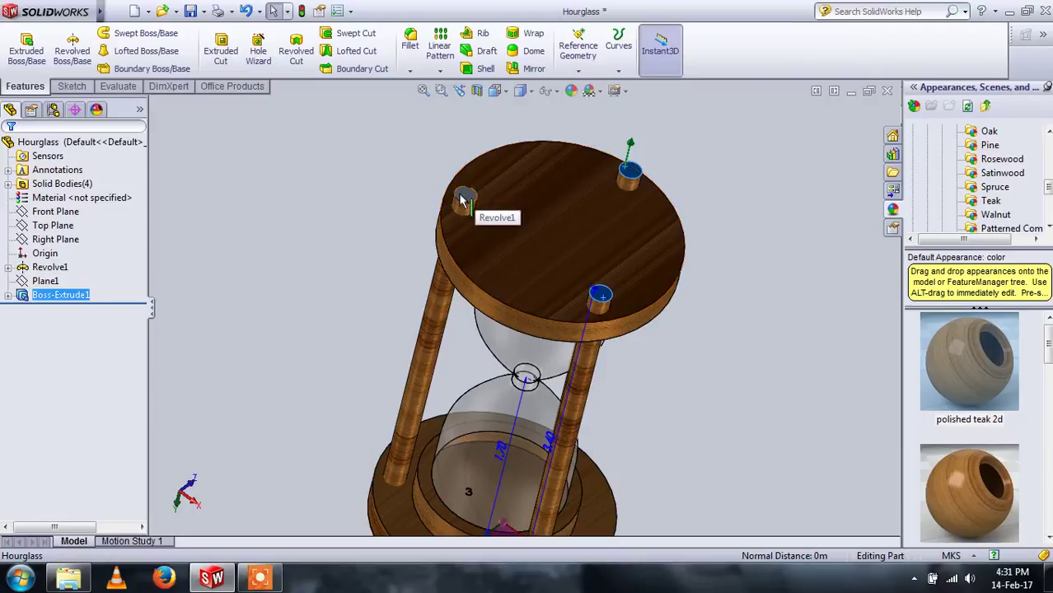
left_click(464, 196, "ctrl")
left_click(945, 351)
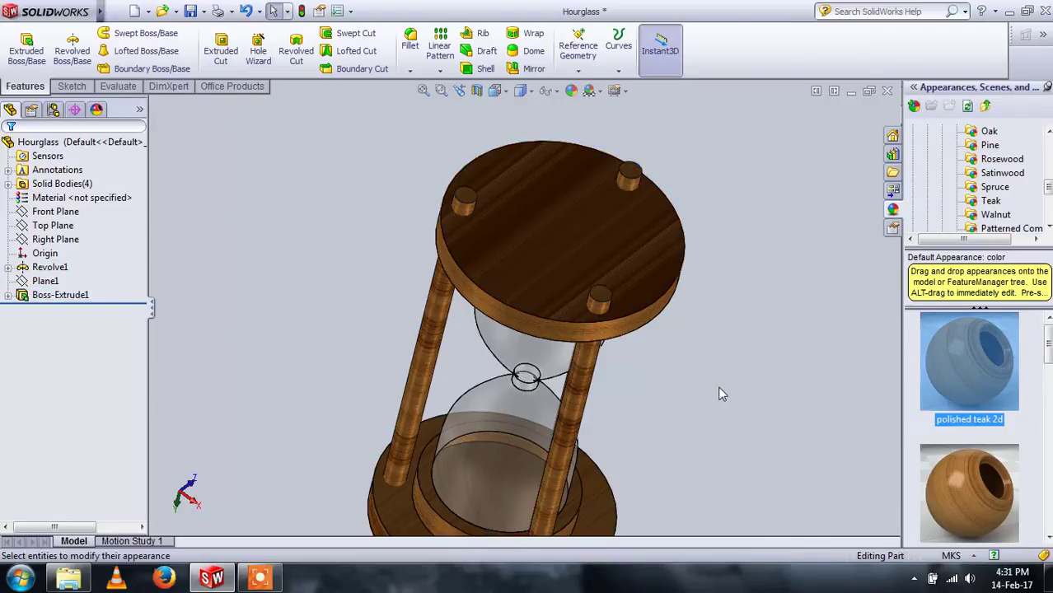
middle_click_drag(592, 366, 648, 358)
middle_click_drag(511, 323, 489, 215)
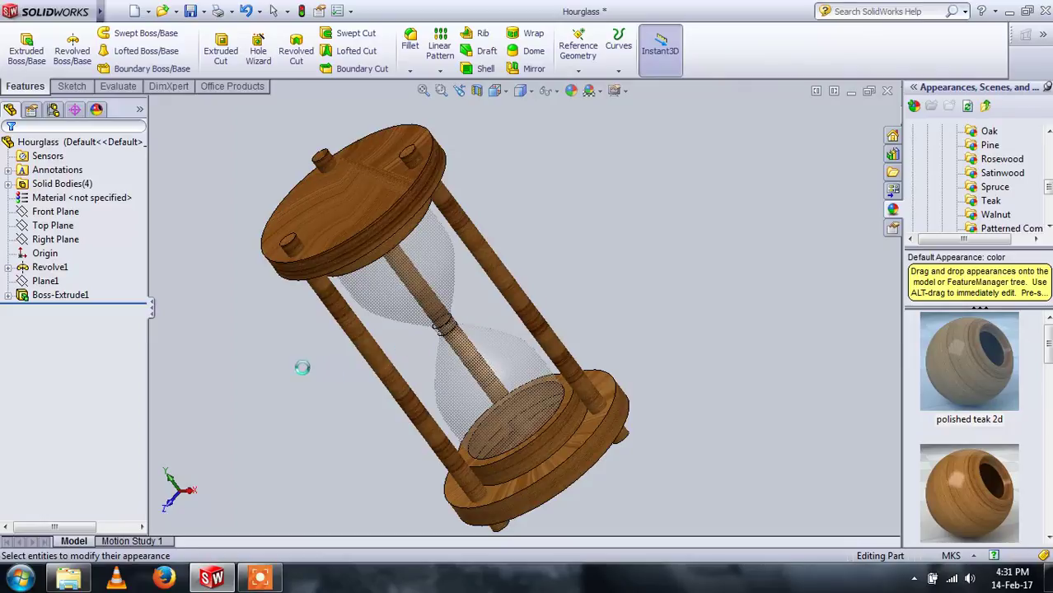
mouse_move(300, 377)
middle_mouse_down()
mouse_move(453, 212)
mouse_move(390, 283)
middle_mouse_up()
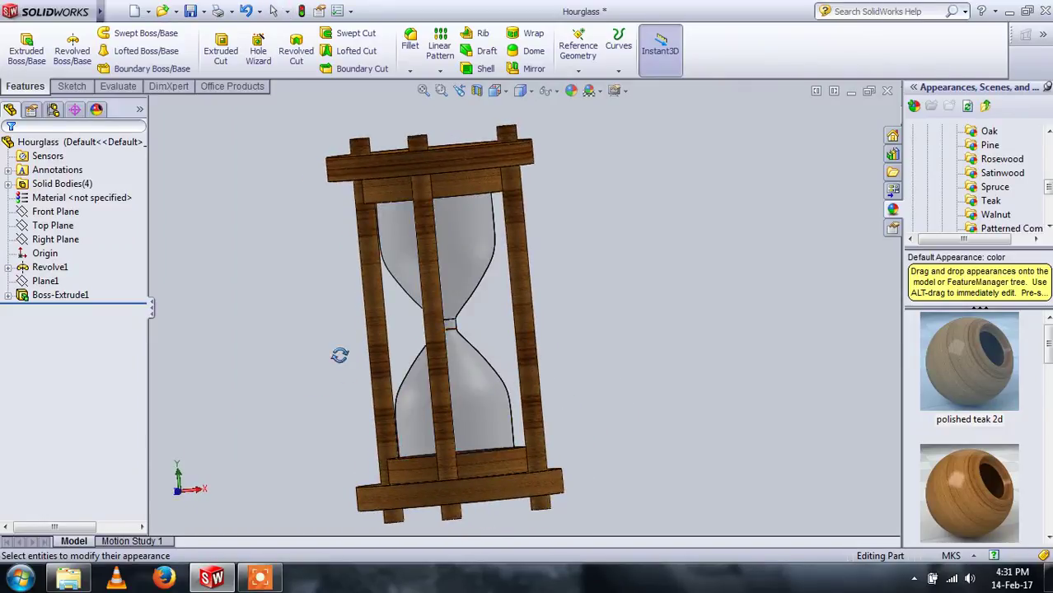